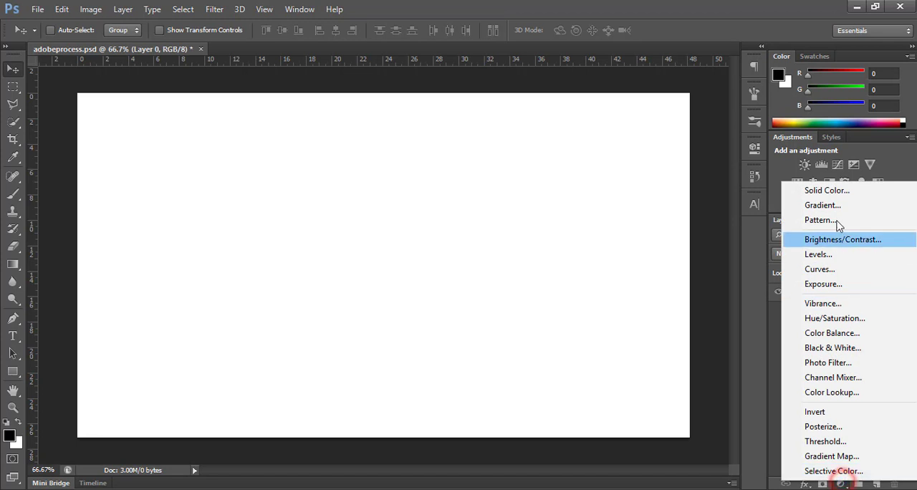
Step: Add a gradient fill layer using the black-to-white gradient in Radial style, reversed, with the scale set to 387%
{"action": "left_click", "coordinate": [822, 206]}
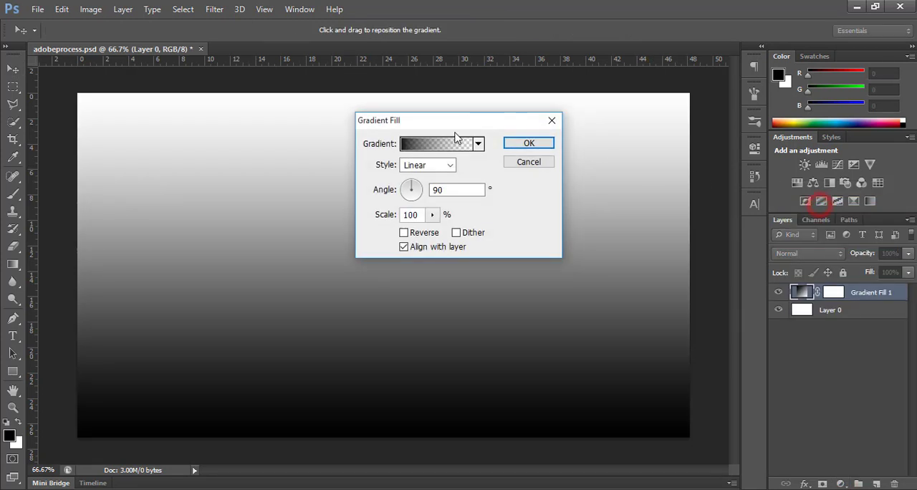
{"action": "left_click", "coordinate": [477, 145]}
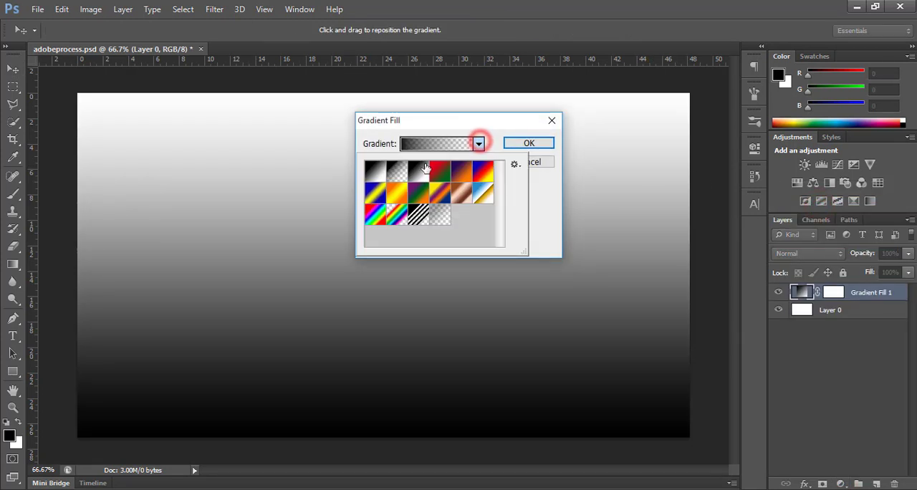
{"action": "double_click", "coordinate": [418, 170]}
{"action": "left_click", "coordinate": [448, 165]}
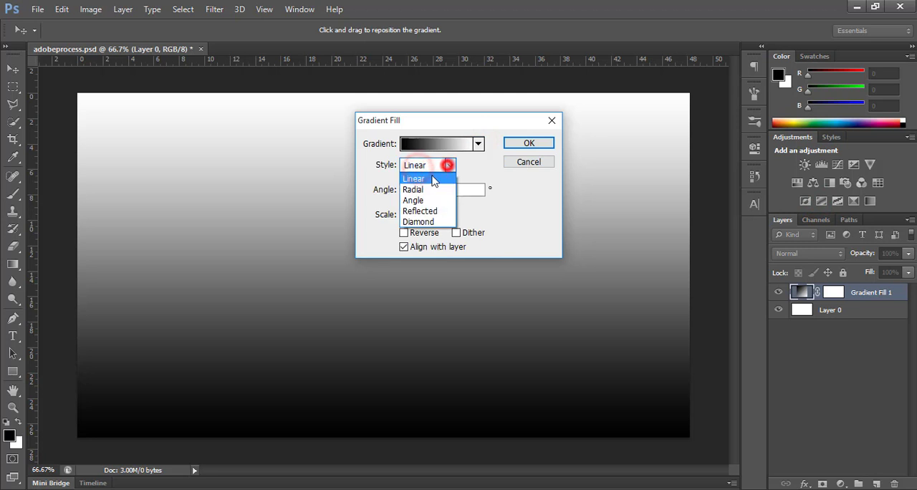
{"action": "left_click", "coordinate": [413, 190]}
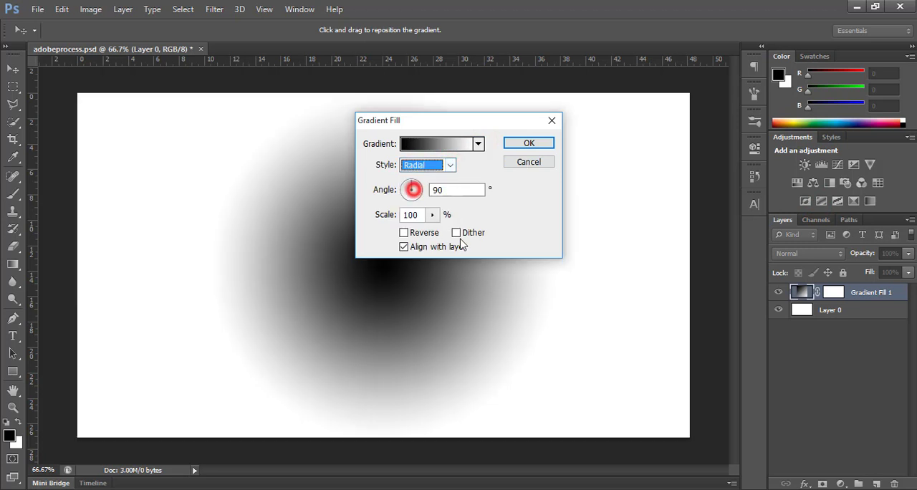
{"action": "left_click", "coordinate": [404, 234]}
{"action": "double_click", "coordinate": [416, 214]}
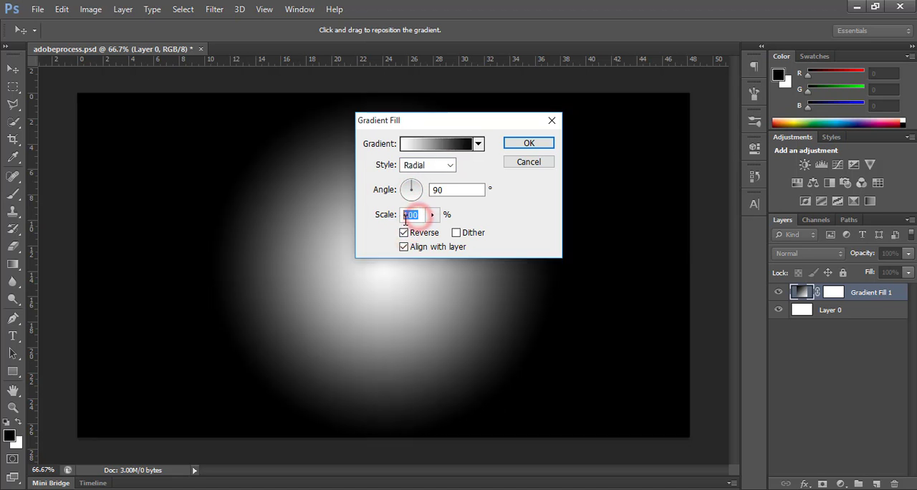
{"action": "type", "text": "387"}
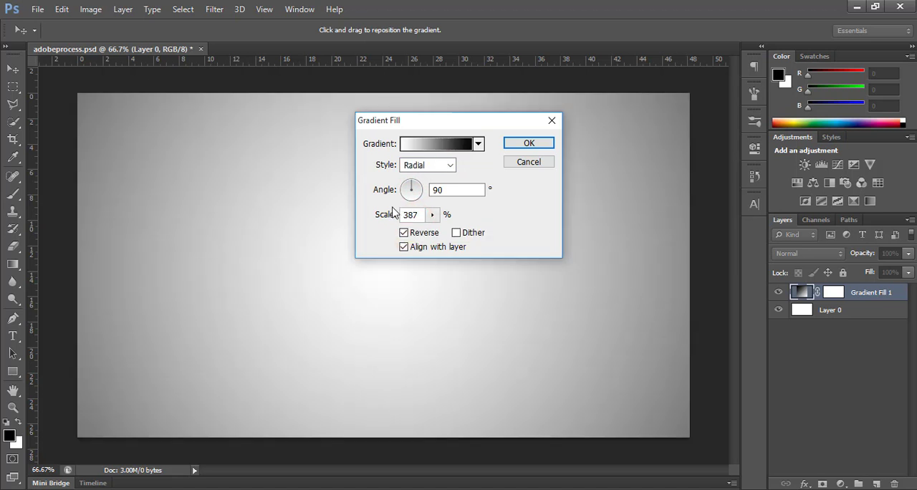
{"action": "left_click", "coordinate": [528, 144]}
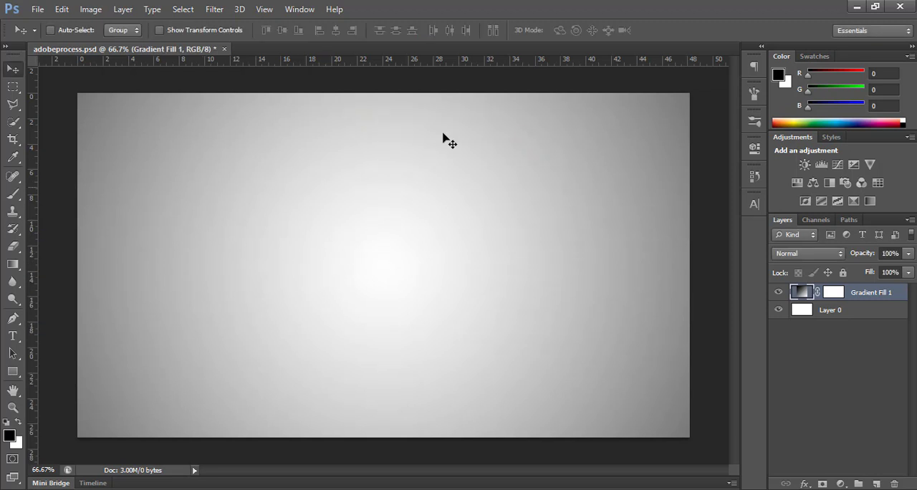
Step: Place the skeleton cowboy sunset image from the Pictures folder into the document
{"action": "left_click", "coordinate": [37, 9]}
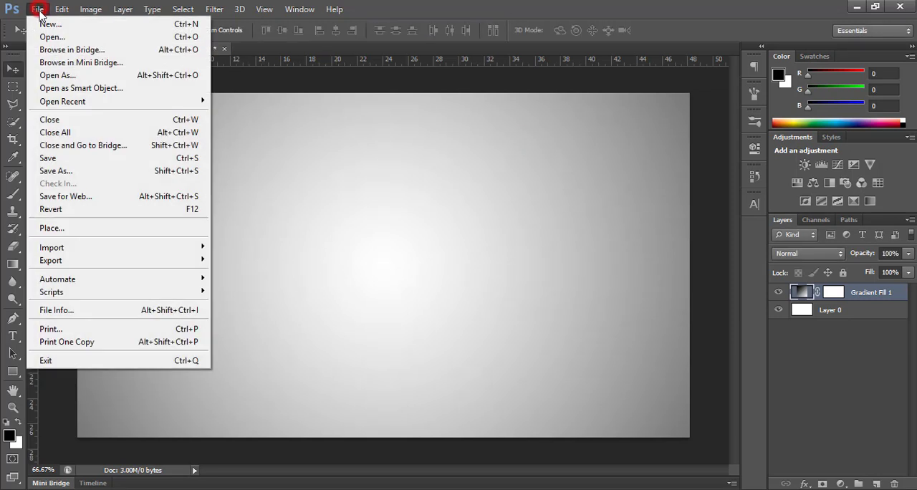
{"action": "left_click", "coordinate": [51, 229]}
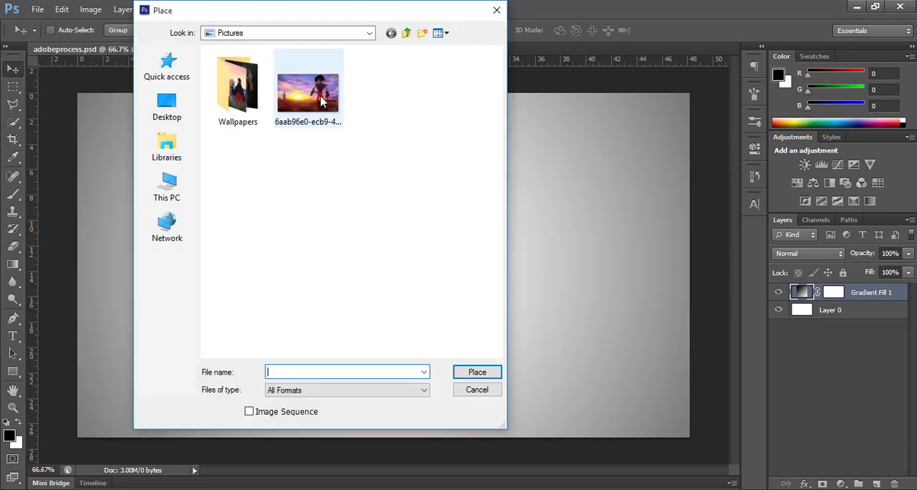
{"action": "left_click", "coordinate": [321, 101]}
{"action": "left_click", "coordinate": [474, 371]}
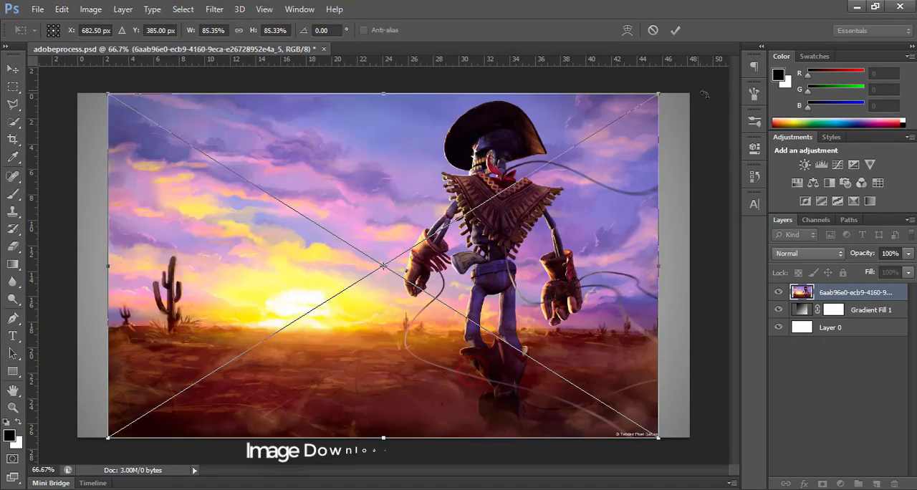
Step: Reposition and stretch the placed cowboy image to about 94.86% width so it covers the whole canvas, and commit the transform
{"action": "left_click_drag", "start_coordinate": [520, 218], "coordinate": [497, 216]}
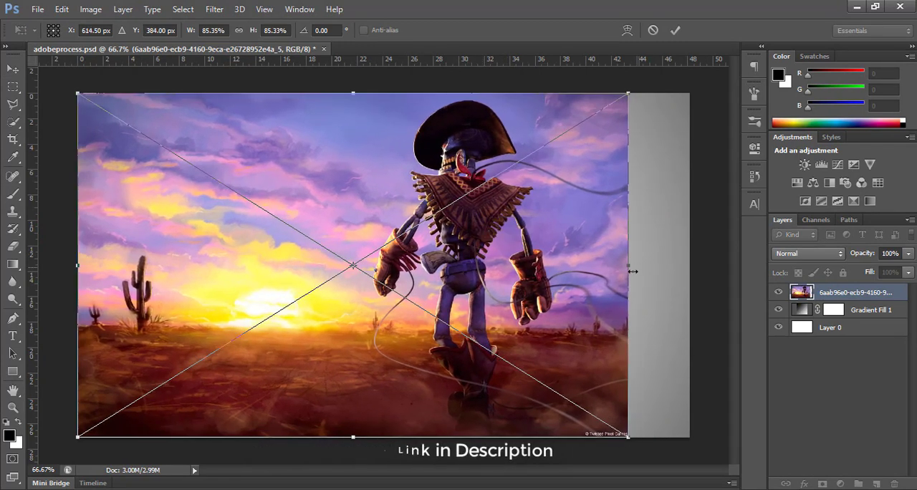
{"action": "left_click_drag", "start_coordinate": [632, 271], "coordinate": [690, 266]}
{"action": "left_click_drag", "start_coordinate": [80, 271], "coordinate": [38, 252]}
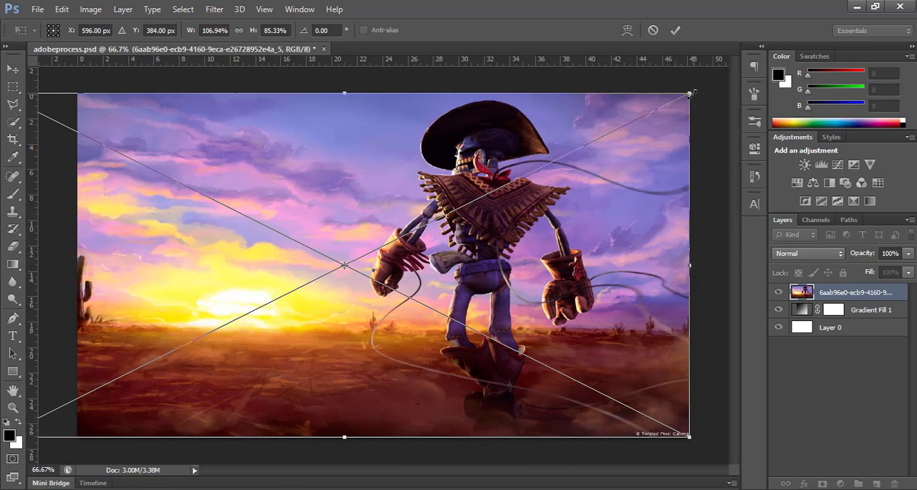
{"action": "left_click_drag", "start_coordinate": [690, 94], "coordinate": [613, 93]}
{"action": "left_click_drag", "start_coordinate": [498, 233], "coordinate": [434, 233]}
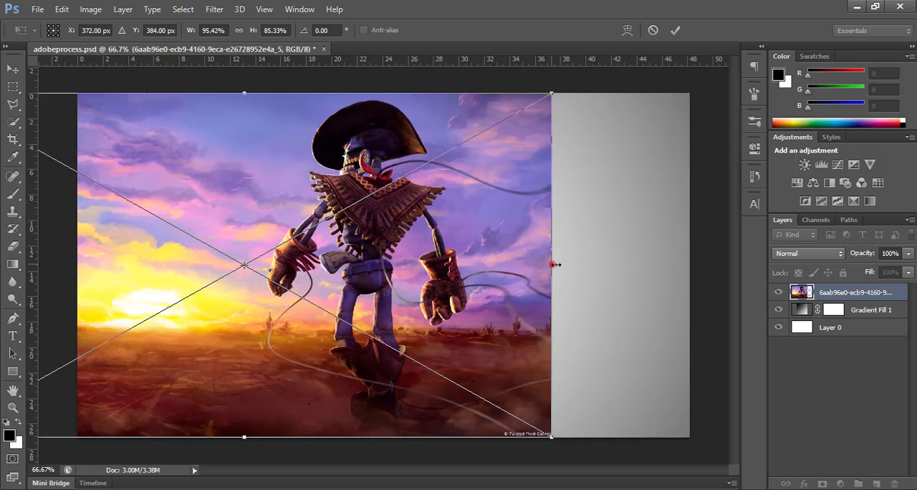
{"action": "left_click_drag", "start_coordinate": [555, 264], "coordinate": [536, 262]}
{"action": "left_click_drag", "start_coordinate": [445, 296], "coordinate": [593, 296]}
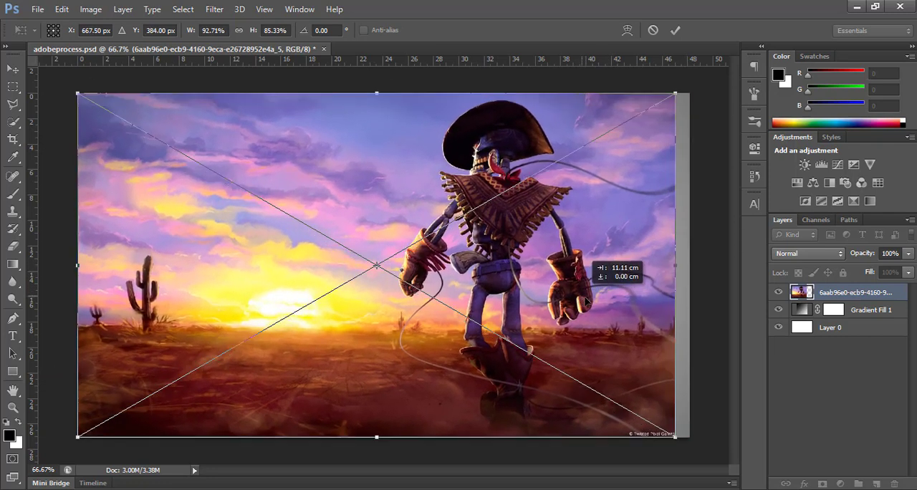
{"action": "left_click_drag", "start_coordinate": [680, 270], "coordinate": [693, 265]}
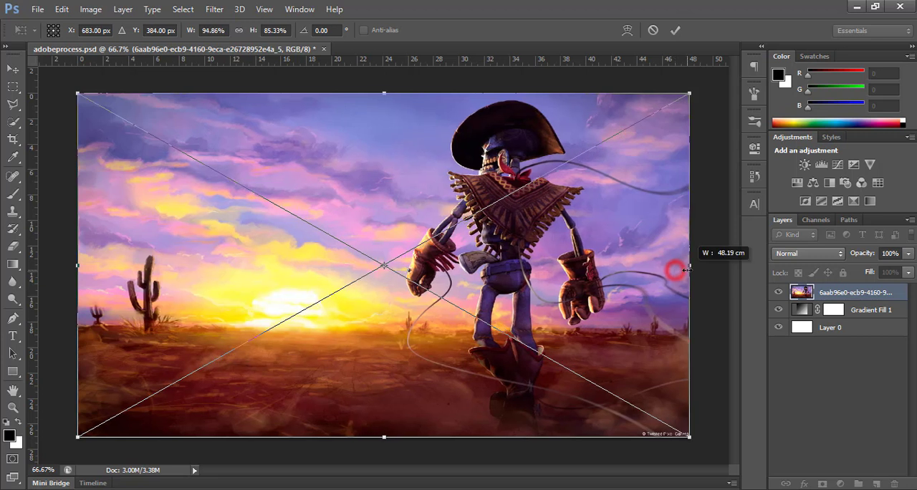
{"action": "left_click", "coordinate": [675, 31]}
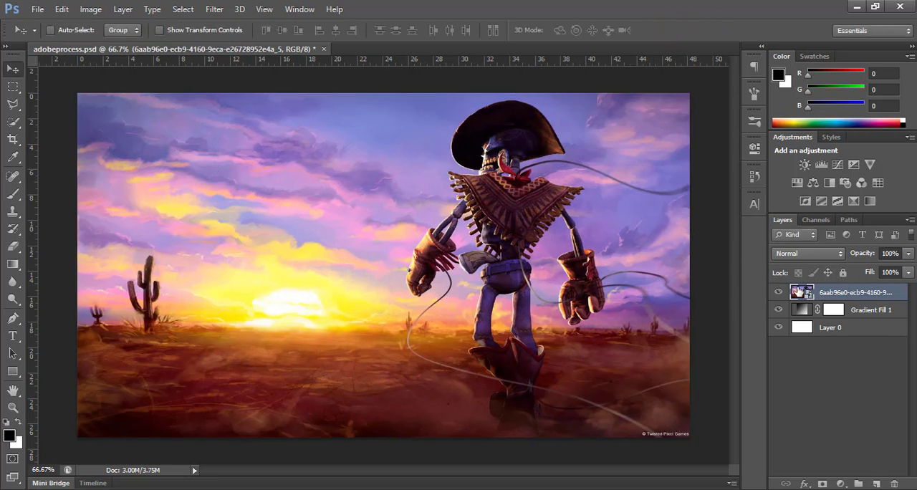
Step: Add a layer mask to the cowboy image layer and invert it to black to hide the image
{"action": "left_click", "coordinate": [822, 484]}
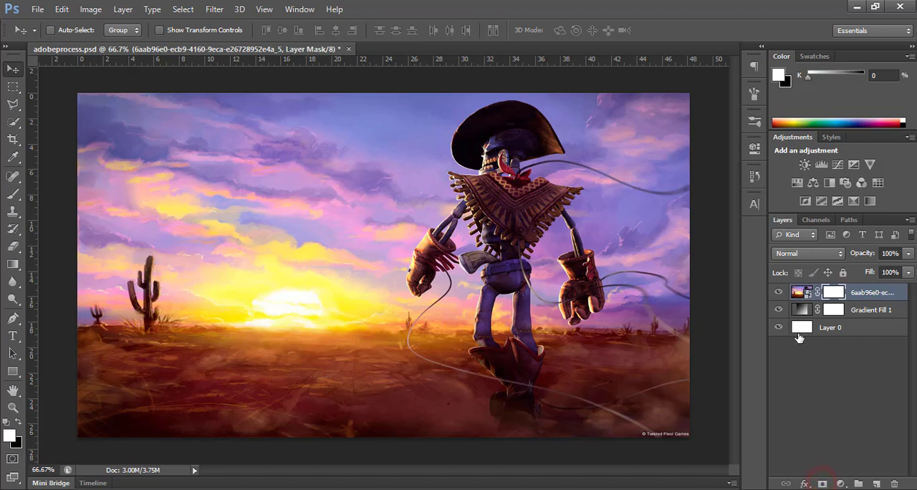
{"action": "left_click", "coordinate": [19, 422]}
{"action": "key", "text": "ctrl+i"}
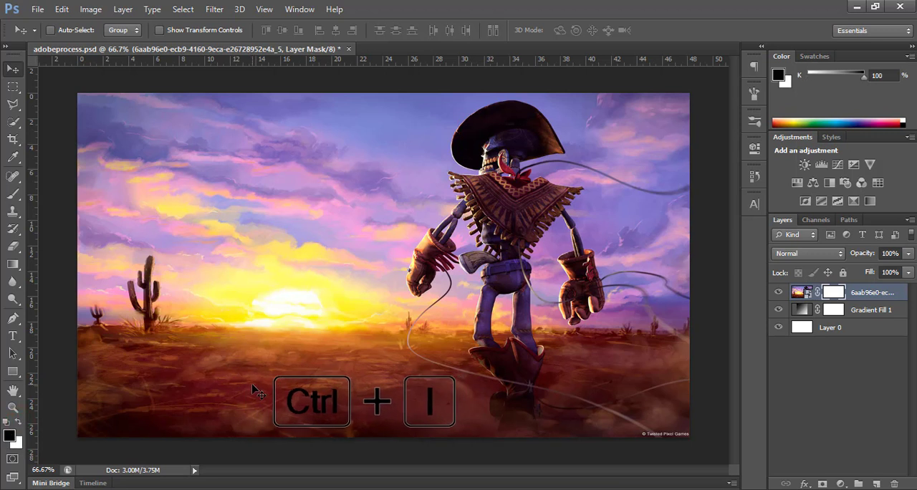
{"action": "key", "text": "ctrl+i"}
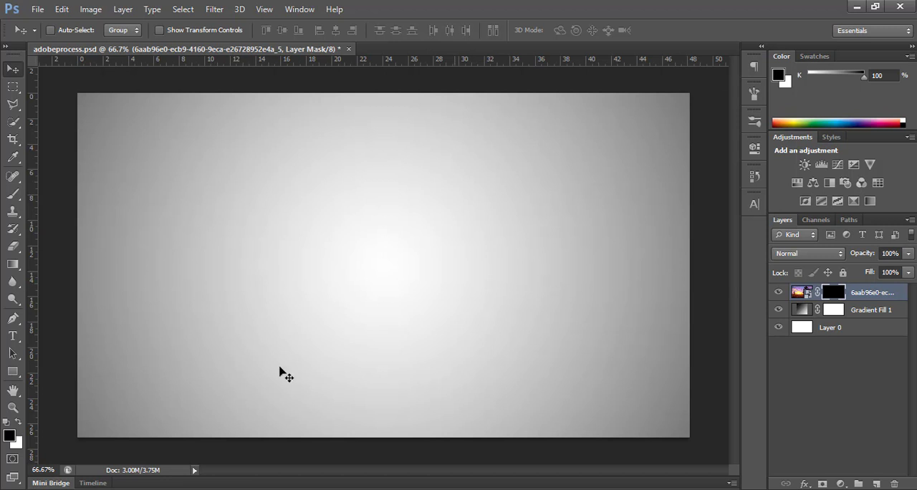
Step: Reveal the cowboy's head and torso by stamping white on the mask with the diagonal paint-stroke brush tip at 453 px
{"action": "left_click", "coordinate": [18, 425]}
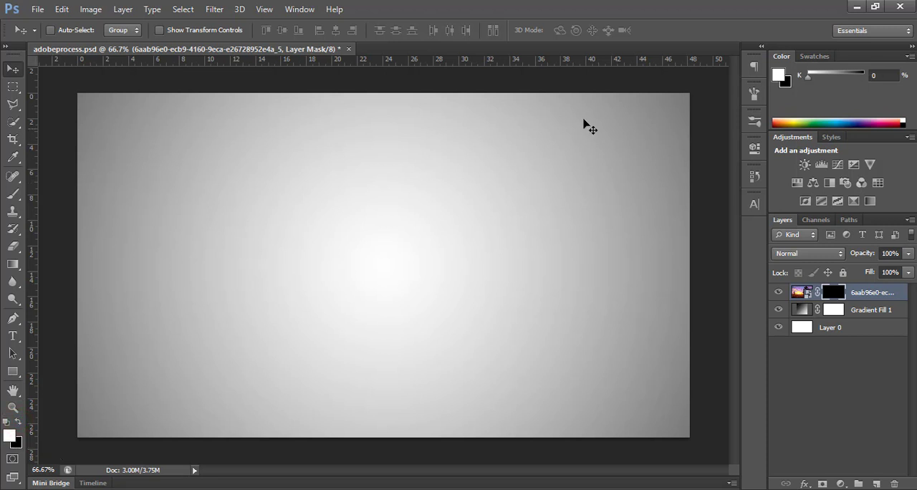
{"action": "left_click", "coordinate": [14, 195]}
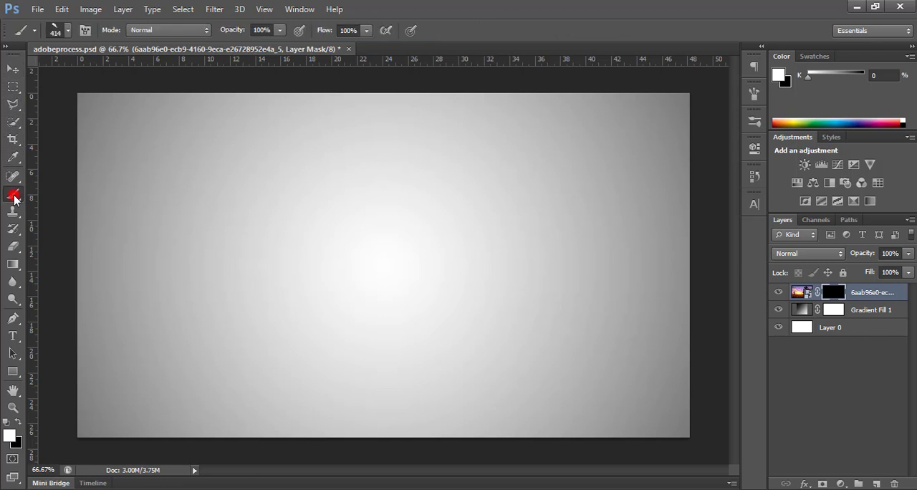
{"action": "right_click", "coordinate": [13, 195]}
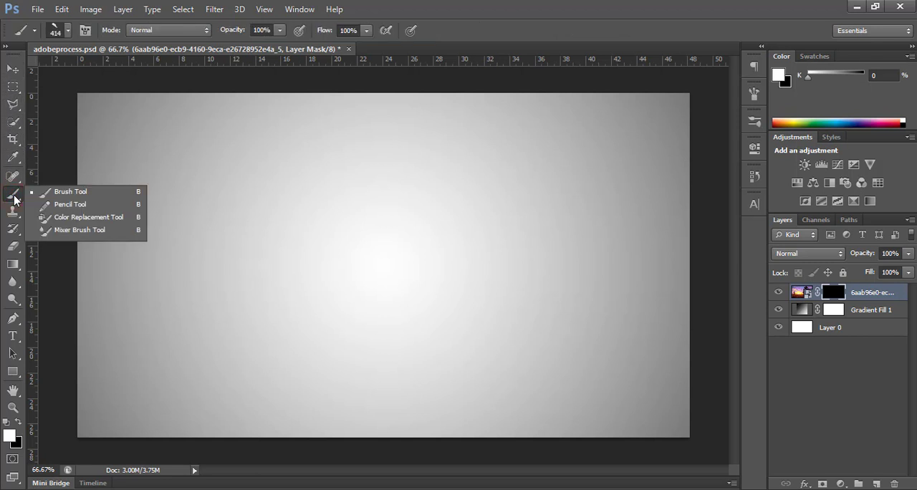
{"action": "key", "text": "b"}
{"action": "left_click", "coordinate": [14, 195]}
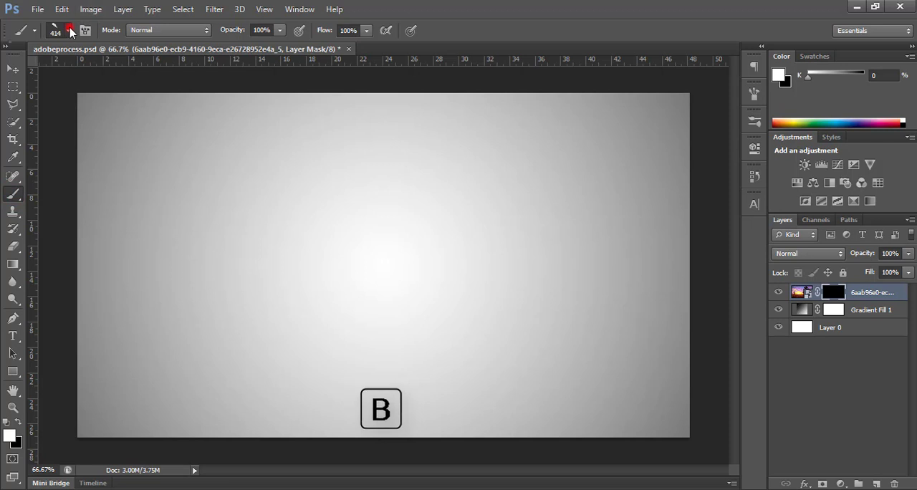
{"action": "left_click", "coordinate": [69, 30]}
{"action": "scroll", "coordinate": [230, 179], "scroll_direction": "down", "scroll_amount": 3}
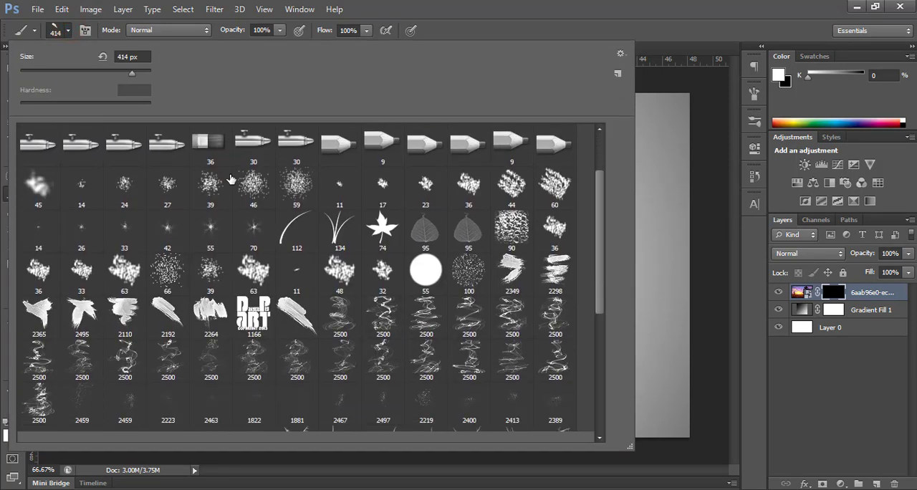
{"action": "scroll", "coordinate": [230, 179], "scroll_direction": "down", "scroll_amount": 1}
{"action": "left_click", "coordinate": [306, 285]}
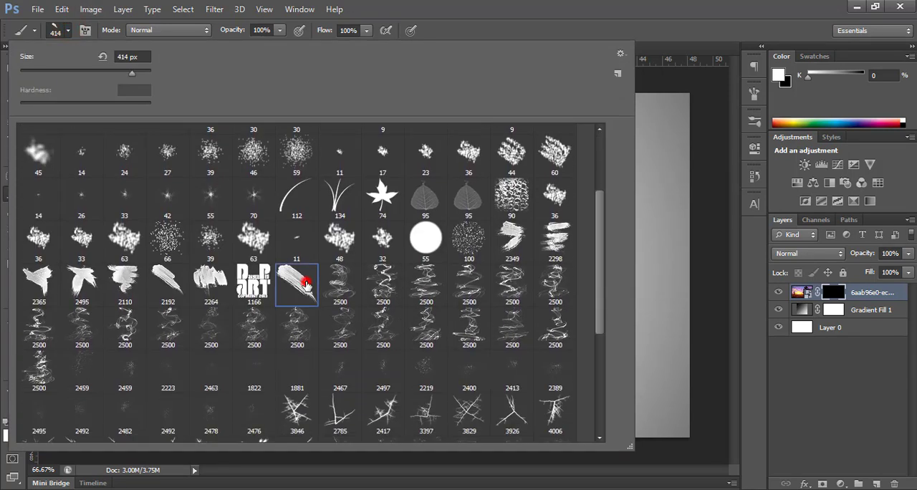
{"action": "left_click_drag", "start_coordinate": [130, 71], "coordinate": [134, 74]}
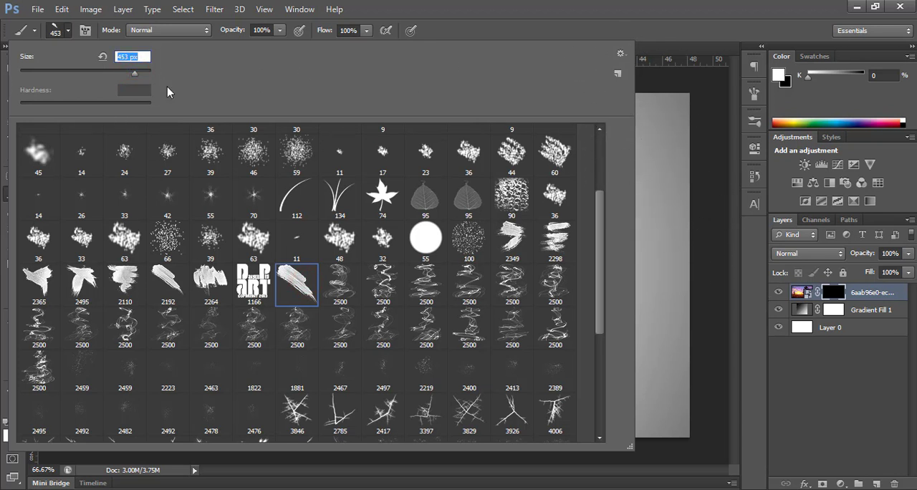
{"action": "left_click", "coordinate": [68, 31]}
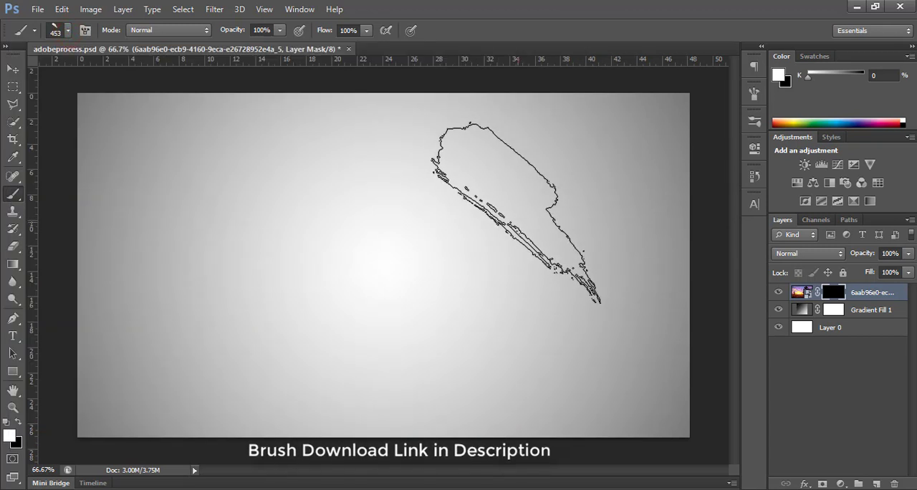
{"action": "left_click", "coordinate": [517, 220]}
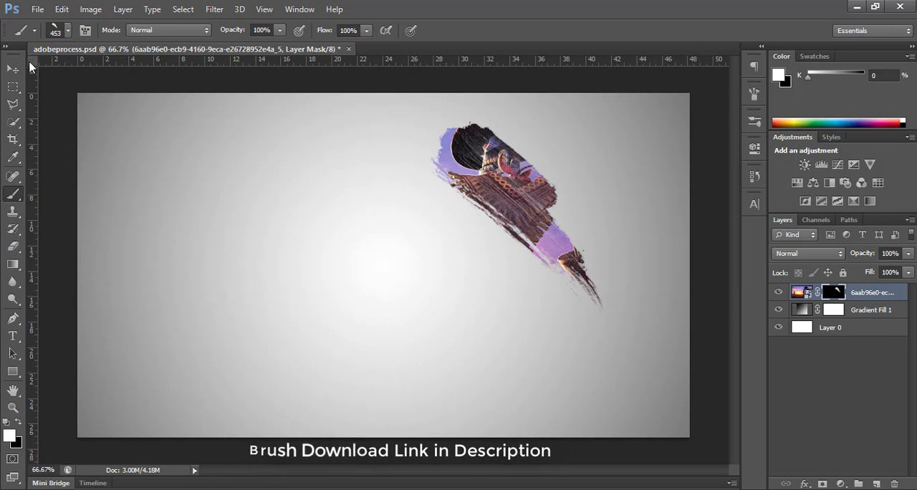
Step: Rotate the brush tip to -90° with 92% roundness and stamp a second stroke crossing the first over the cowboy's upper body
{"action": "left_click", "coordinate": [755, 92]}
{"action": "left_click_drag", "start_coordinate": [707, 273], "coordinate": [707, 278]}
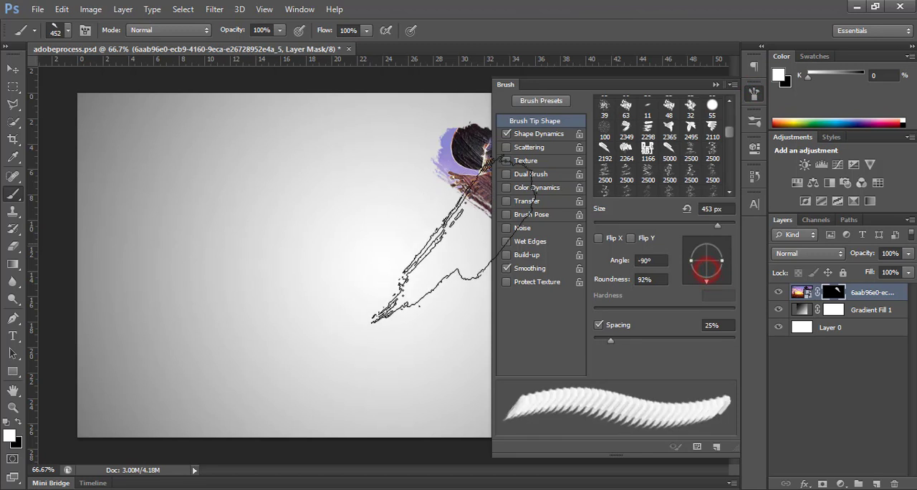
{"action": "left_click", "coordinate": [718, 85]}
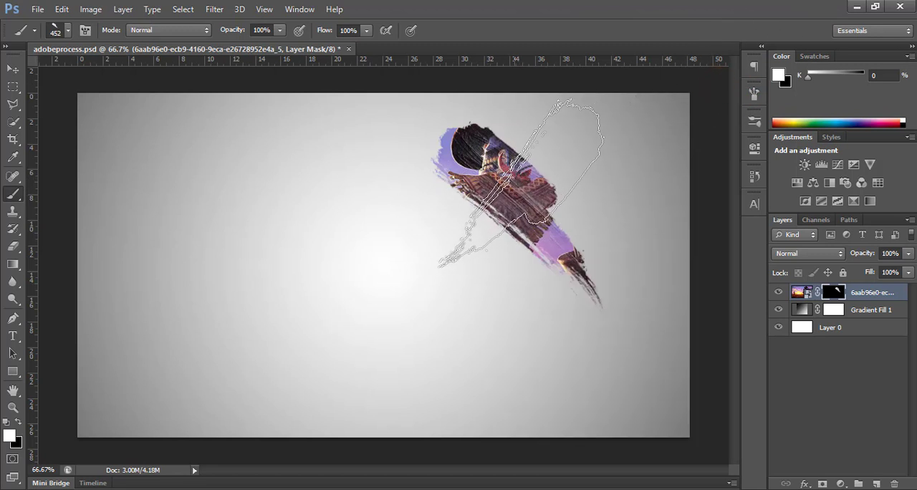
{"action": "left_click", "coordinate": [521, 172]}
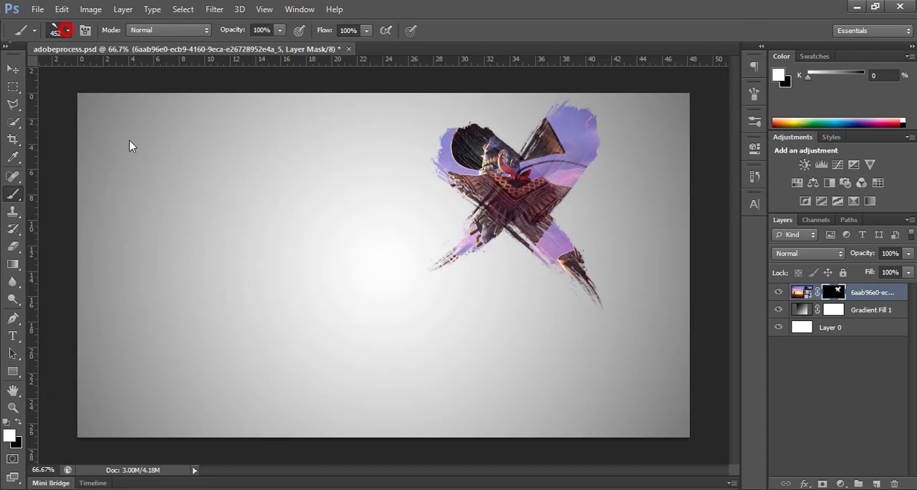
Step: Choose the forked 2495 paint-stroke brush tip and set its size to 453 px
{"action": "scroll", "coordinate": [184, 259], "scroll_direction": "down", "scroll_amount": 3}
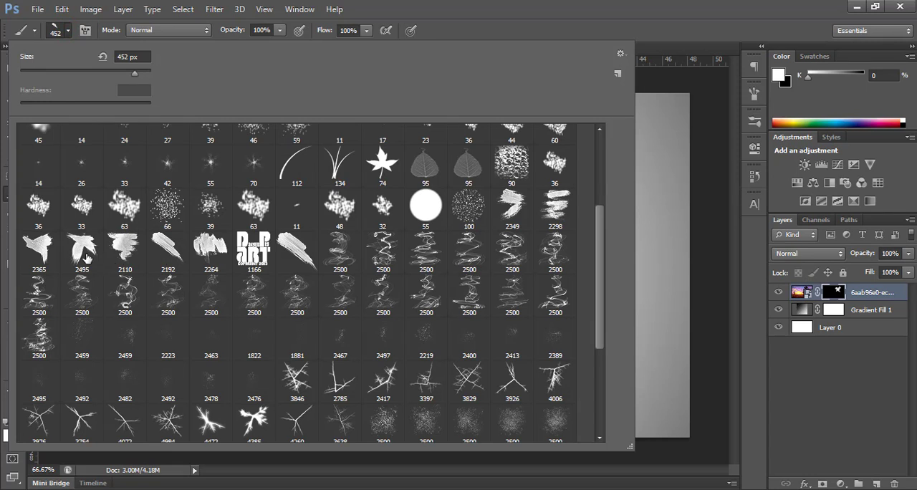
{"action": "left_click", "coordinate": [86, 256]}
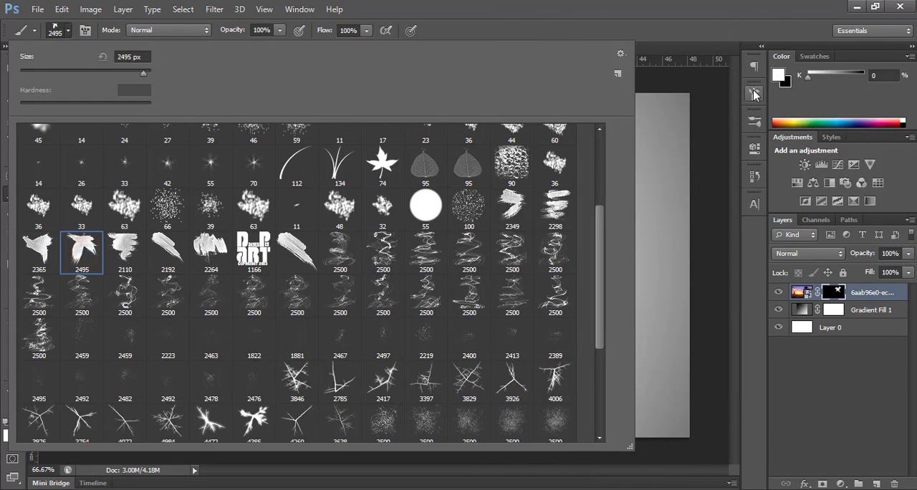
{"action": "left_click", "coordinate": [130, 72]}
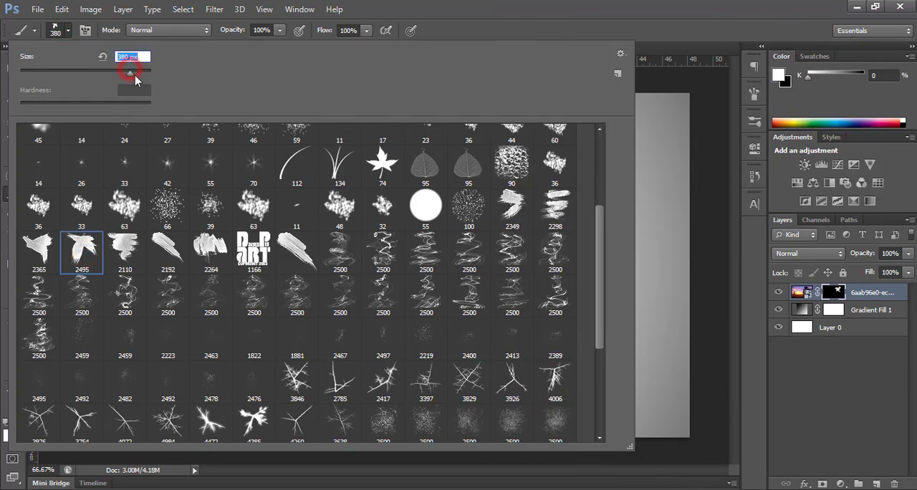
{"action": "left_click", "coordinate": [753, 94]}
{"action": "left_click", "coordinate": [715, 87]}
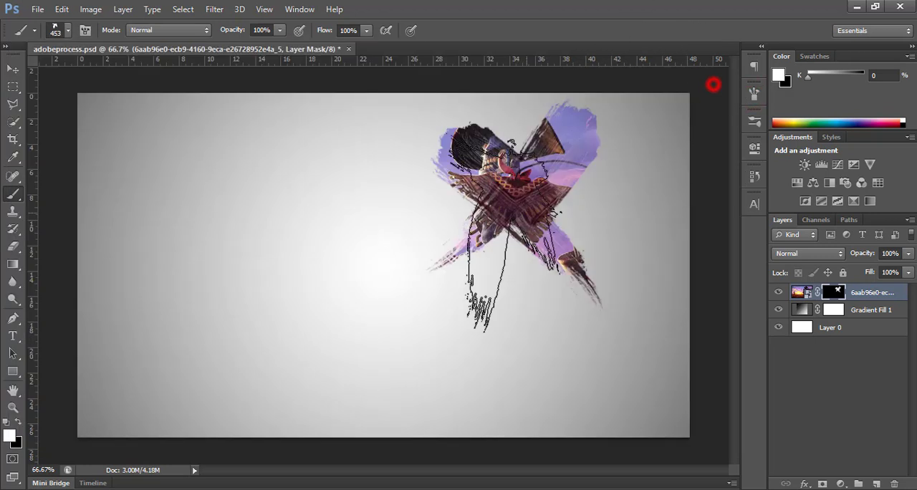
Step: Rotate the forked brush tip so its ragged ends point left, and stamp it on the mask over the cowboy's hips and gloved hand
{"action": "left_click", "coordinate": [753, 95]}
{"action": "left_click_drag", "start_coordinate": [696, 265], "coordinate": [692, 263]}
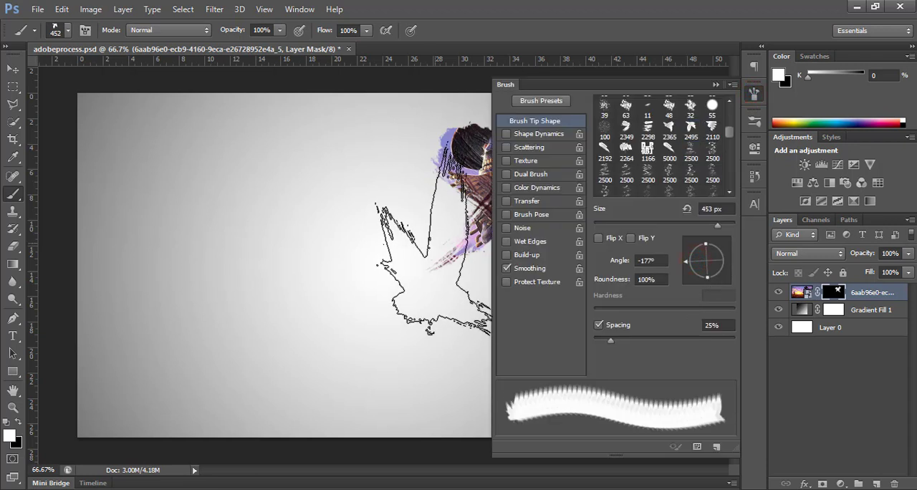
{"action": "left_click", "coordinate": [707, 276]}
{"action": "left_click", "coordinate": [716, 84]}
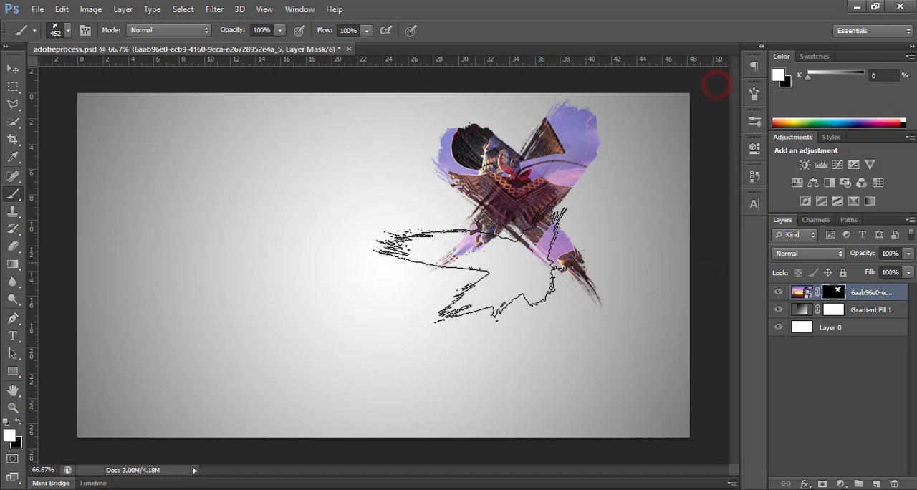
{"action": "left_click", "coordinate": [471, 266]}
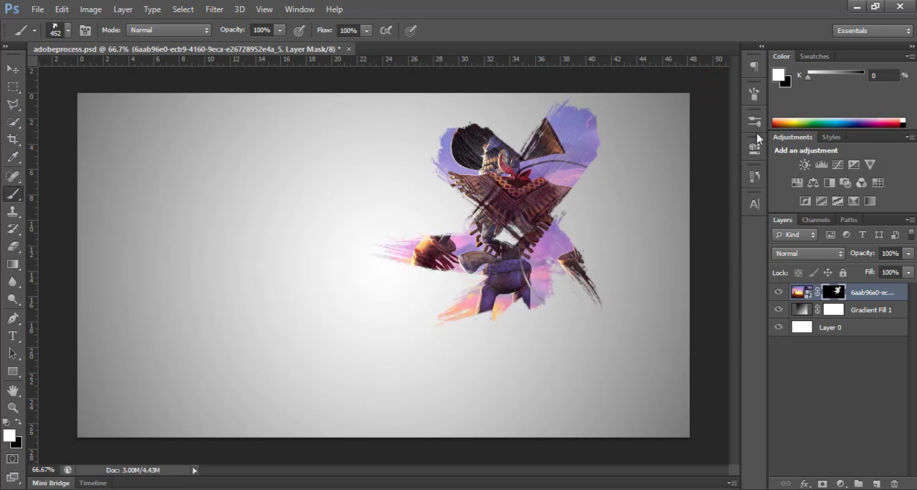
Step: Stamp the 2349 paint-stroke tip at 422 px on the mask to reveal sky beside the poncho and the outer arm
{"action": "left_click", "coordinate": [68, 30]}
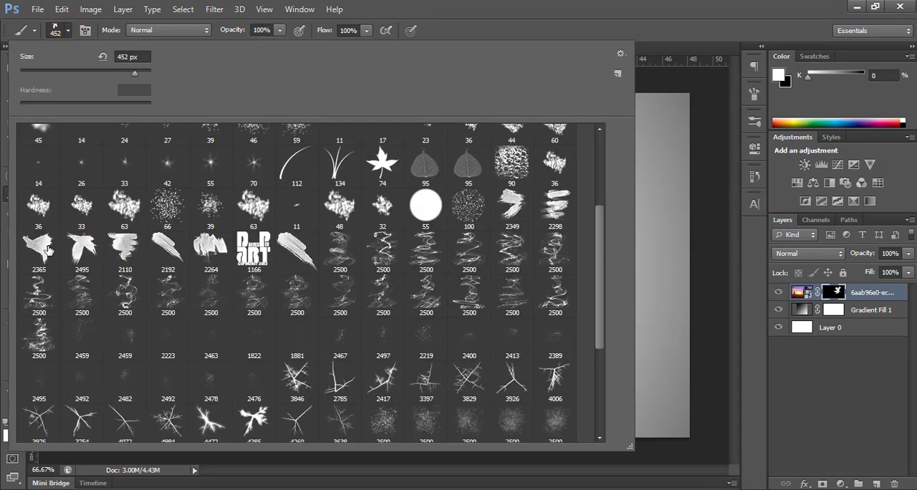
{"action": "left_click", "coordinate": [499, 197]}
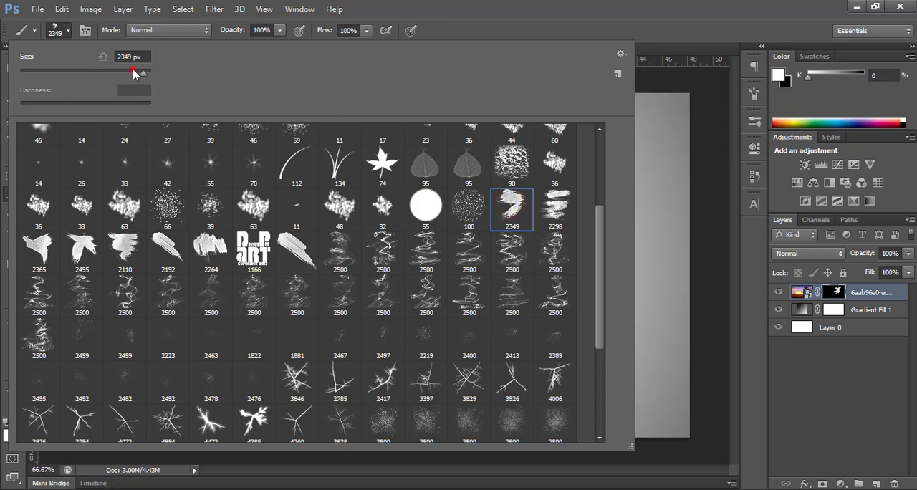
{"action": "left_click_drag", "start_coordinate": [132, 73], "coordinate": [130, 74]}
{"action": "left_click", "coordinate": [68, 30]}
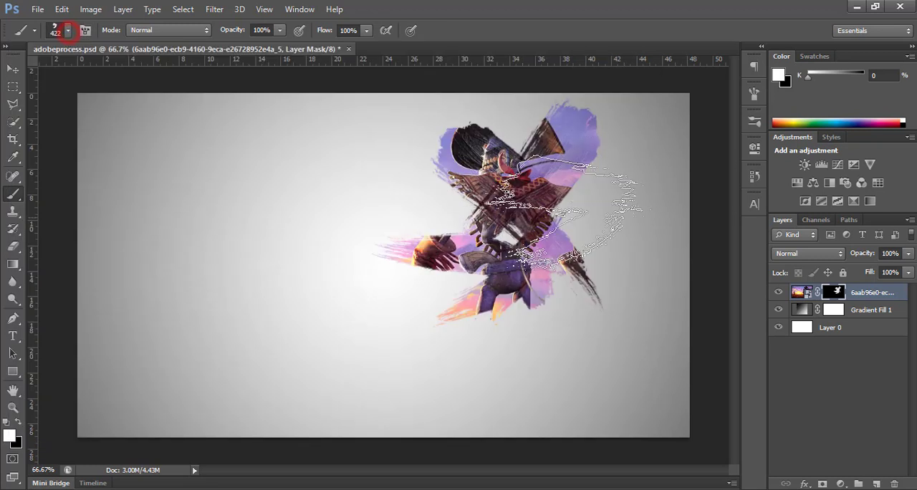
{"action": "left_click", "coordinate": [577, 218]}
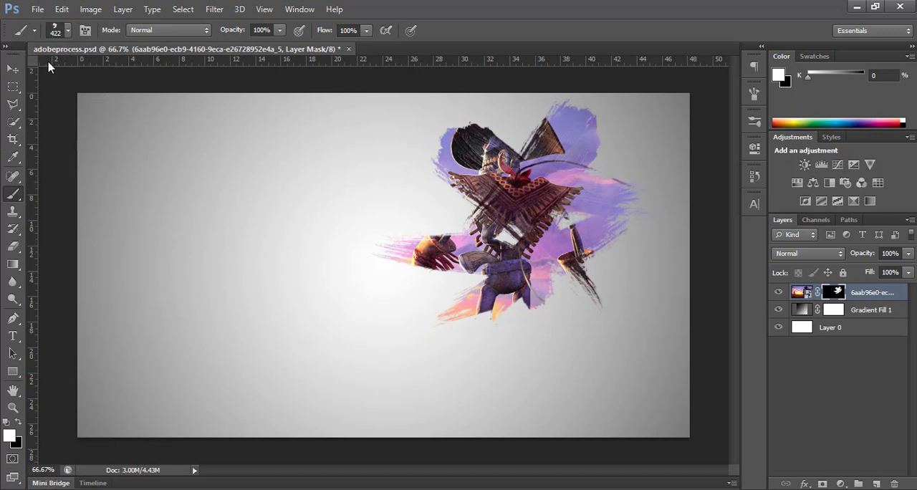
Step: Reveal the cowboy's legs by stamping the diagonal 2192 paint-stroke tip at 432 px on the mask below the hips
{"action": "left_click", "coordinate": [68, 30]}
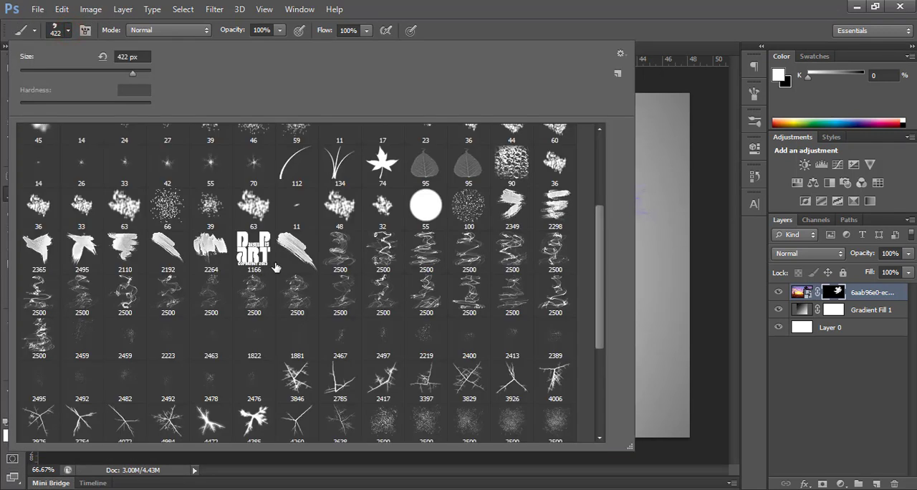
{"action": "left_click", "coordinate": [297, 249]}
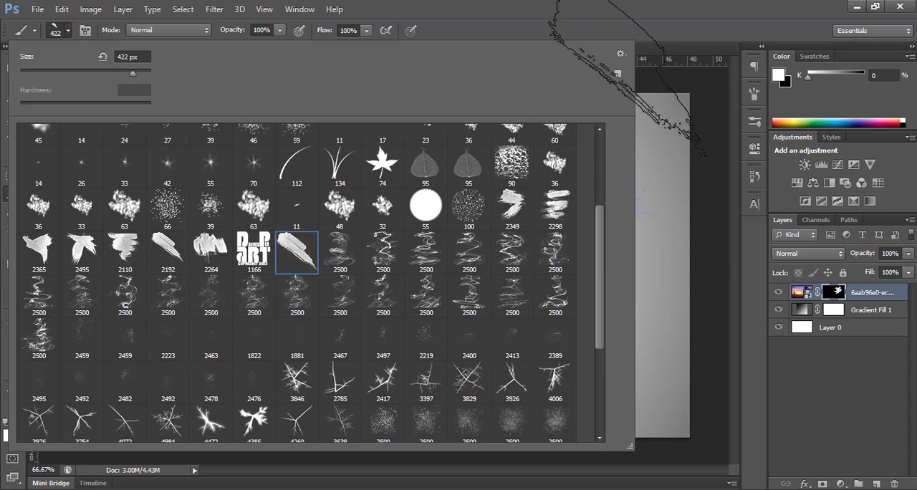
{"action": "left_click", "coordinate": [174, 255]}
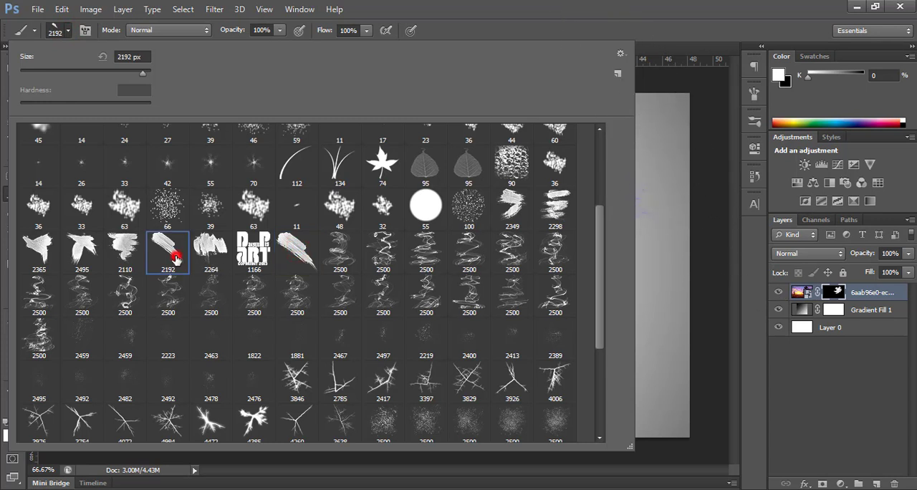
{"action": "left_click", "coordinate": [133, 72]}
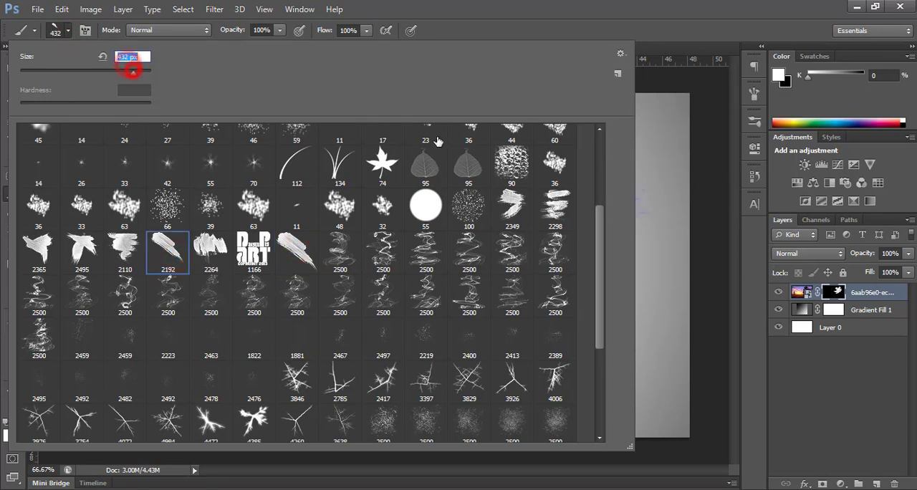
{"action": "left_click", "coordinate": [69, 29]}
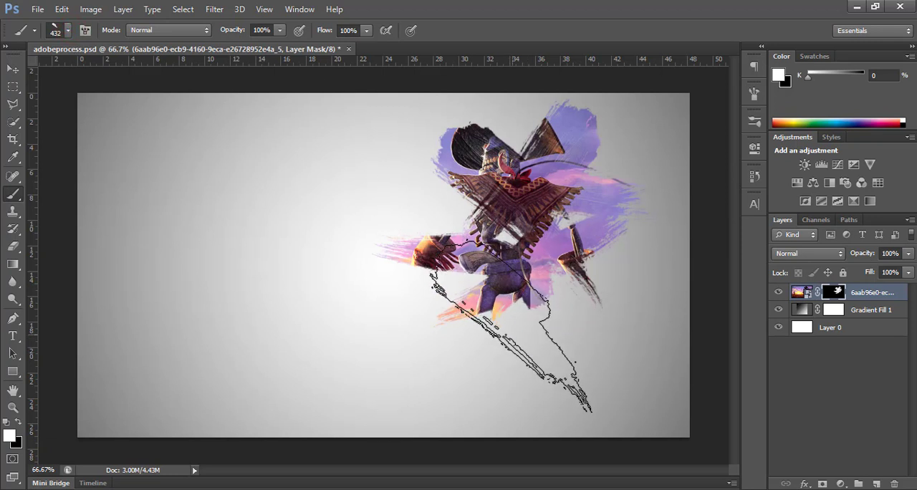
{"action": "left_click", "coordinate": [512, 334]}
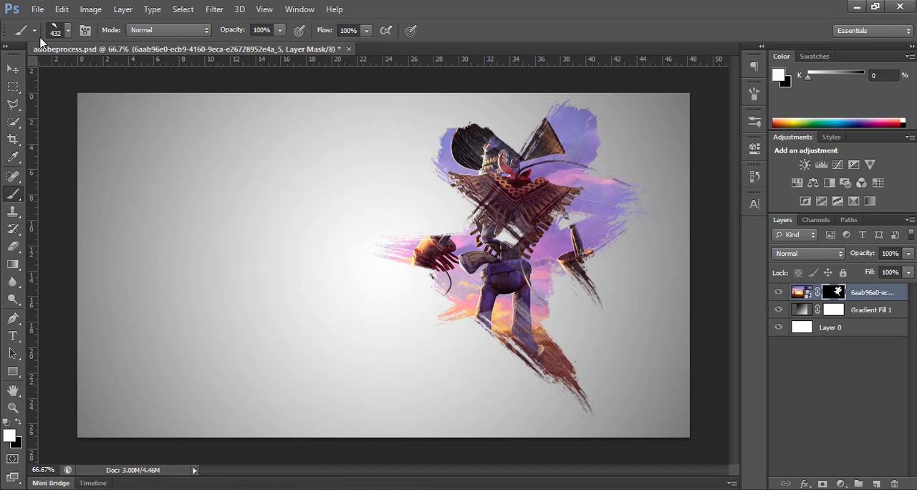
Step: Set the forked 2495 brush tip to 422 px and a -39° angle, and stamp it over the cowboy's lower legs and boots
{"action": "left_click", "coordinate": [67, 28]}
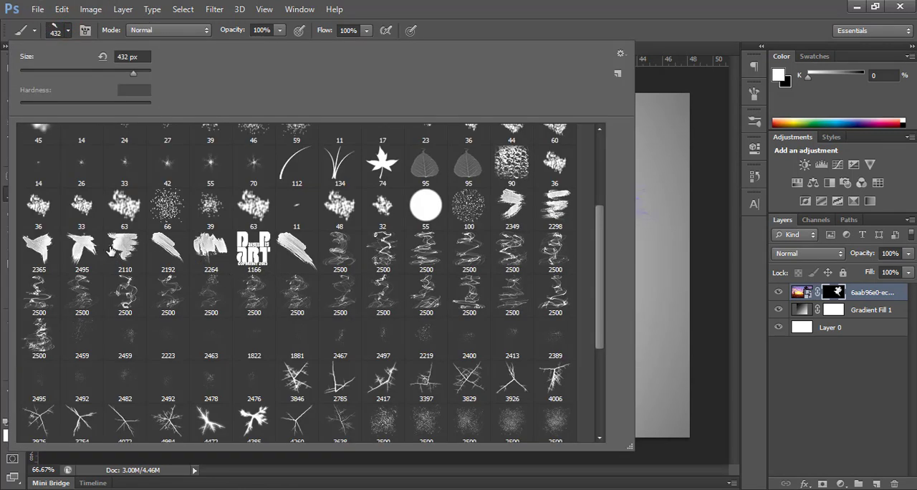
{"action": "left_click", "coordinate": [75, 247]}
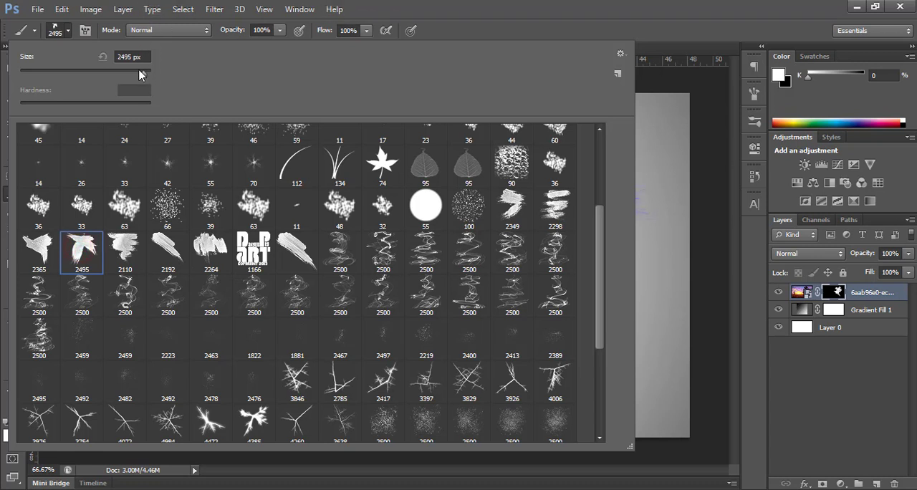
{"action": "left_click", "coordinate": [69, 31]}
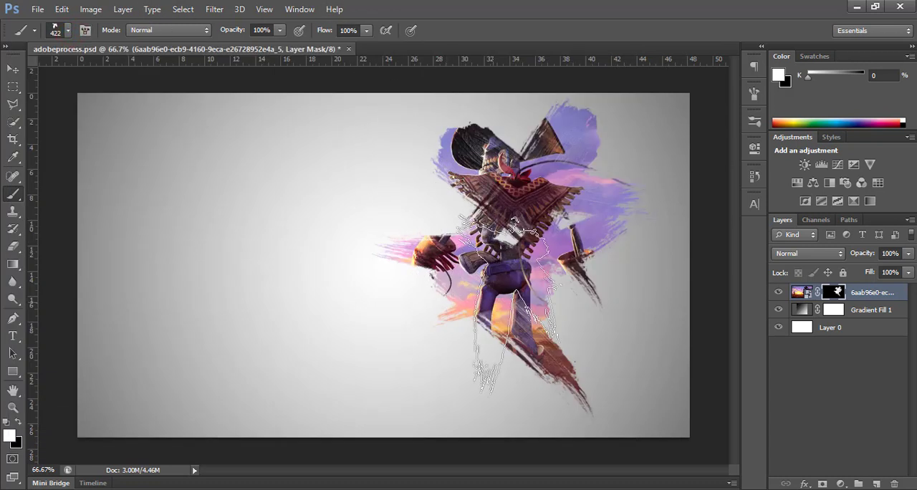
{"action": "left_click", "coordinate": [754, 96]}
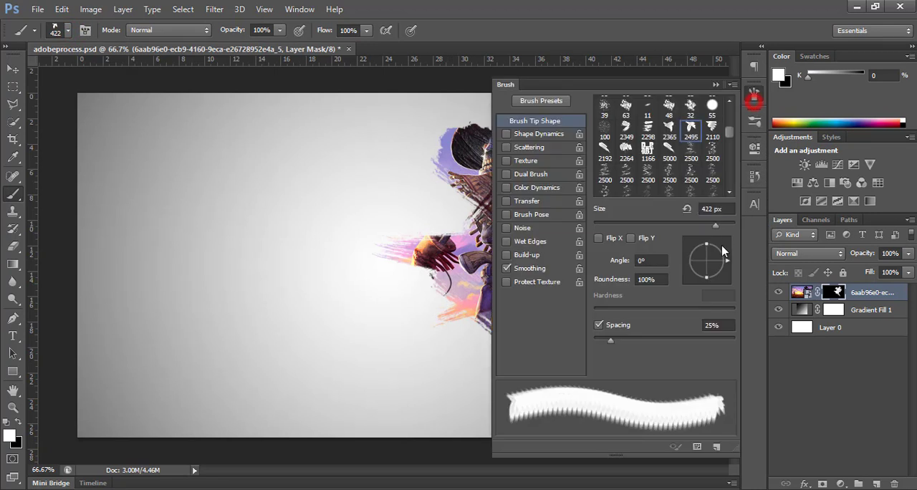
{"action": "left_click_drag", "start_coordinate": [721, 271], "coordinate": [719, 273]}
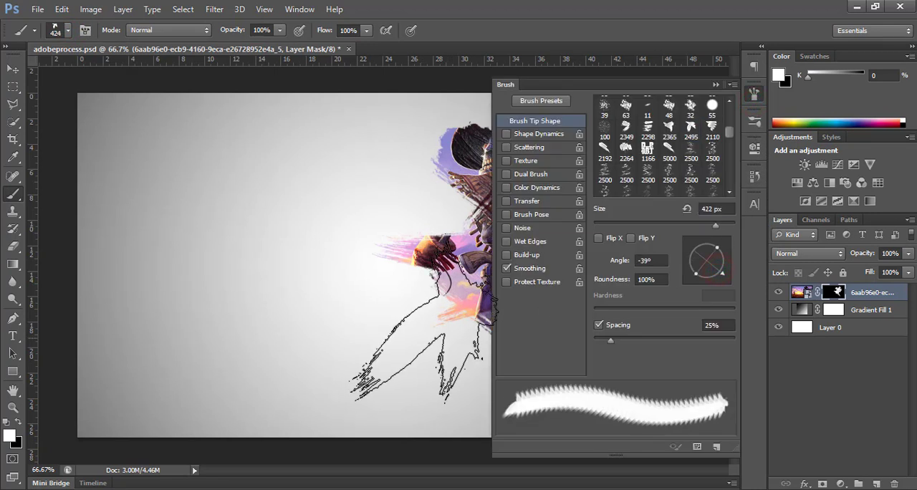
{"action": "left_click", "coordinate": [715, 84]}
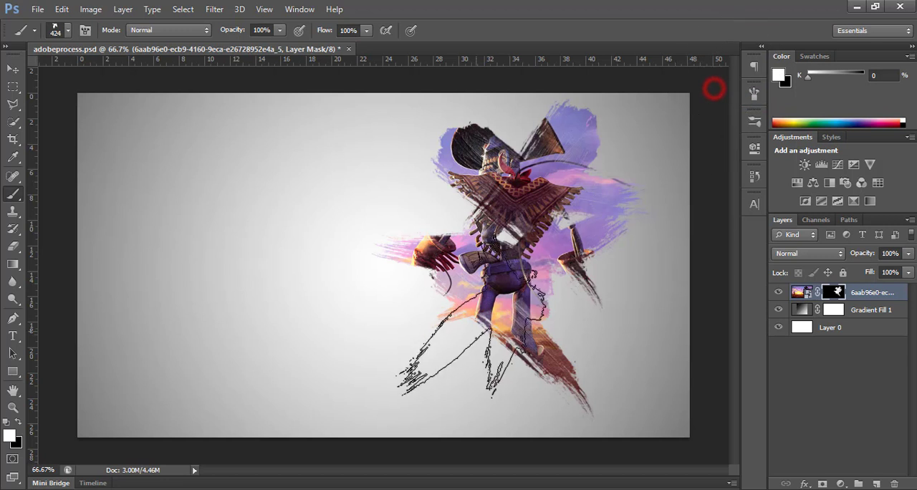
{"action": "left_click", "coordinate": [446, 356]}
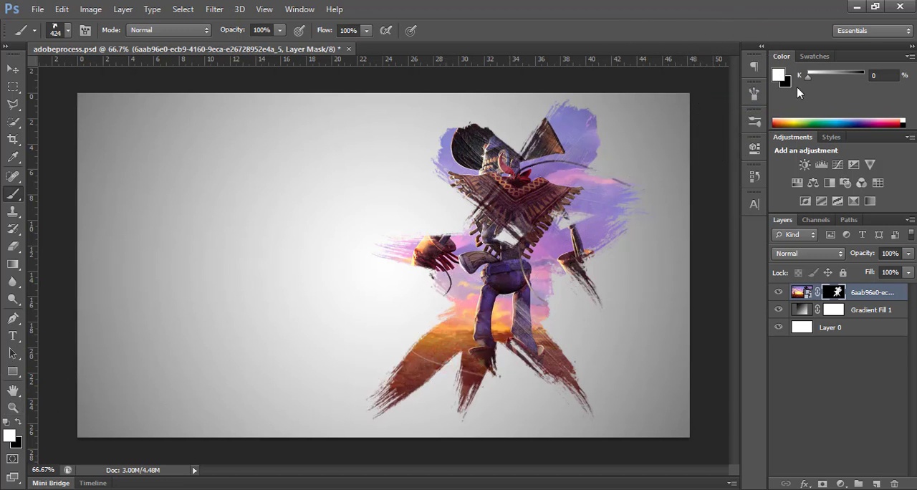
Step: Reveal the crown of the cowboy's hat by stamping the 2365 paint-stroke tip at 271 px on the mask
{"action": "left_click", "coordinate": [755, 94]}
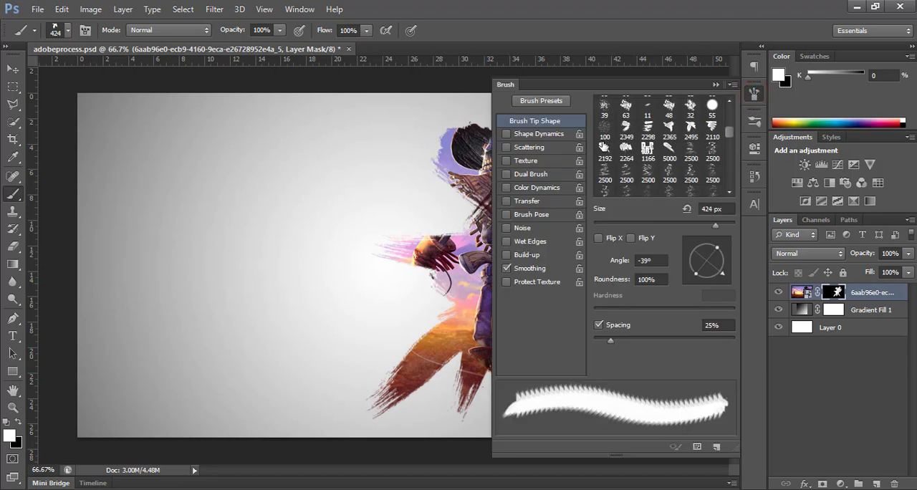
{"action": "left_click", "coordinate": [669, 127]}
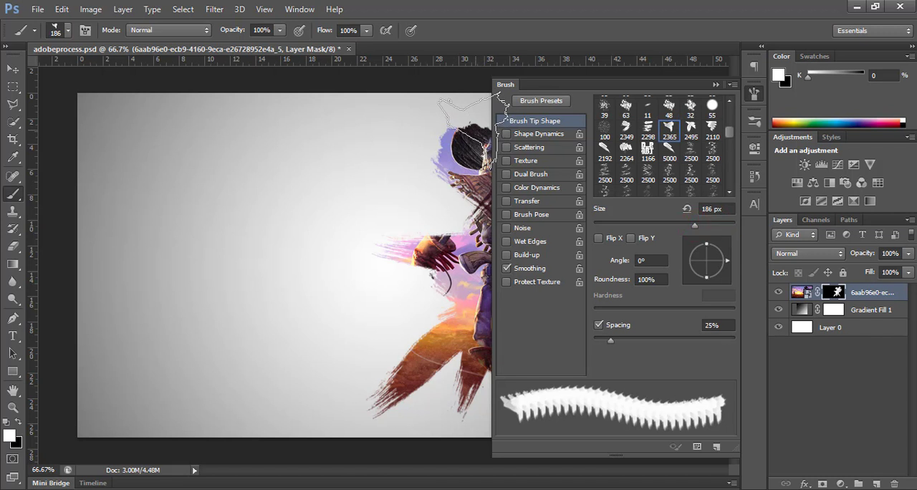
{"action": "left_click", "coordinate": [718, 85]}
{"action": "left_click", "coordinate": [506, 130]}
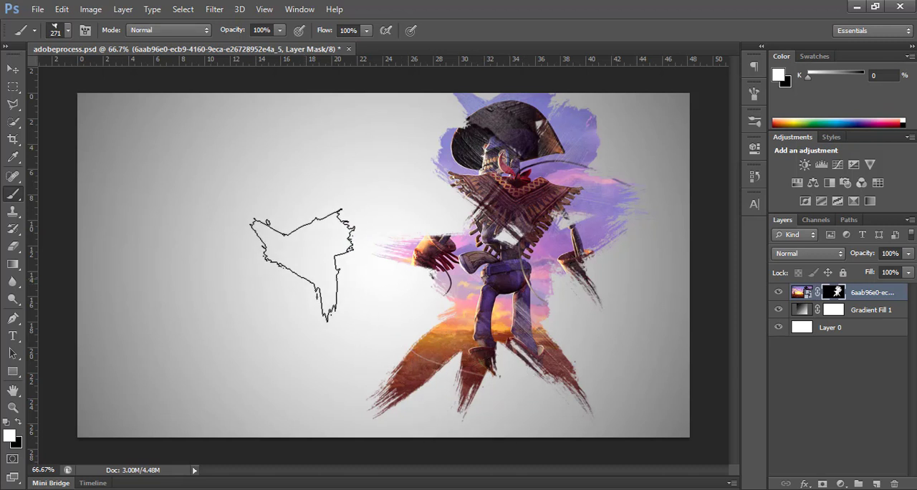
Step: Rotate the diagonal 2192 brush tip to 180°, size it to 288 px, and stamp it over the arm above the gloved hand
{"action": "right_click", "coordinate": [198, 260]}
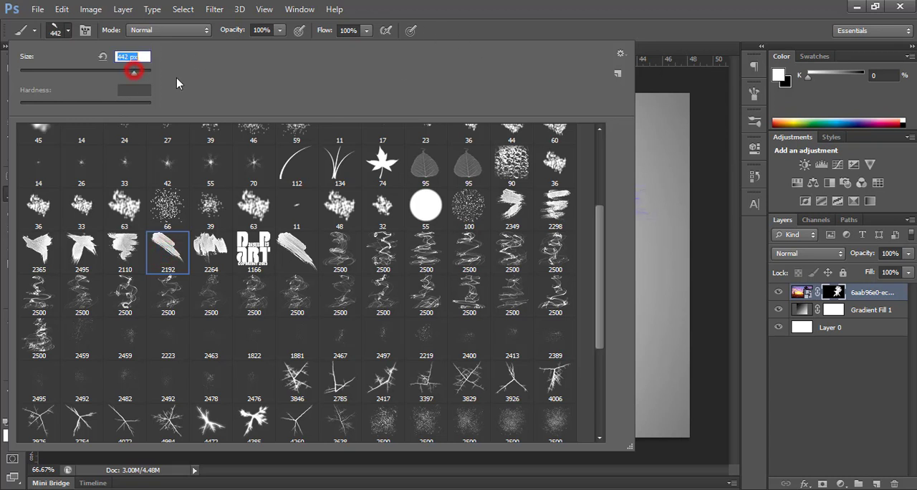
{"action": "left_click", "coordinate": [68, 29]}
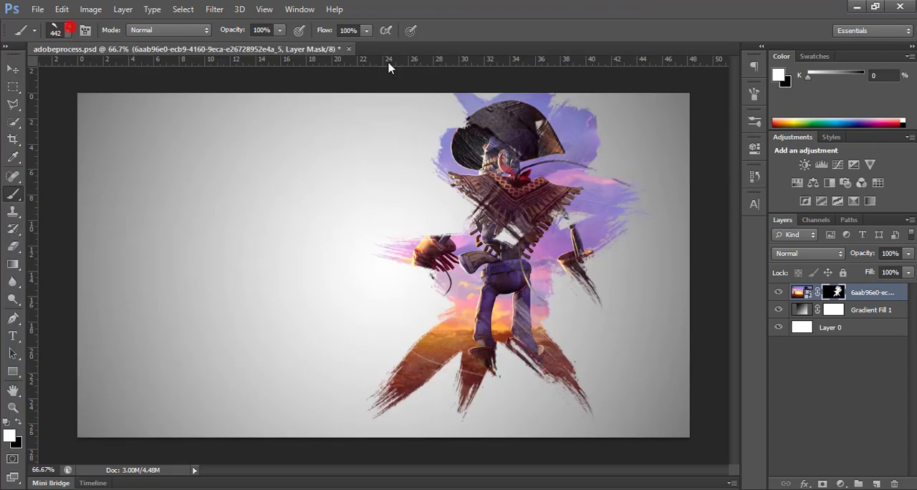
{"action": "left_click", "coordinate": [754, 96]}
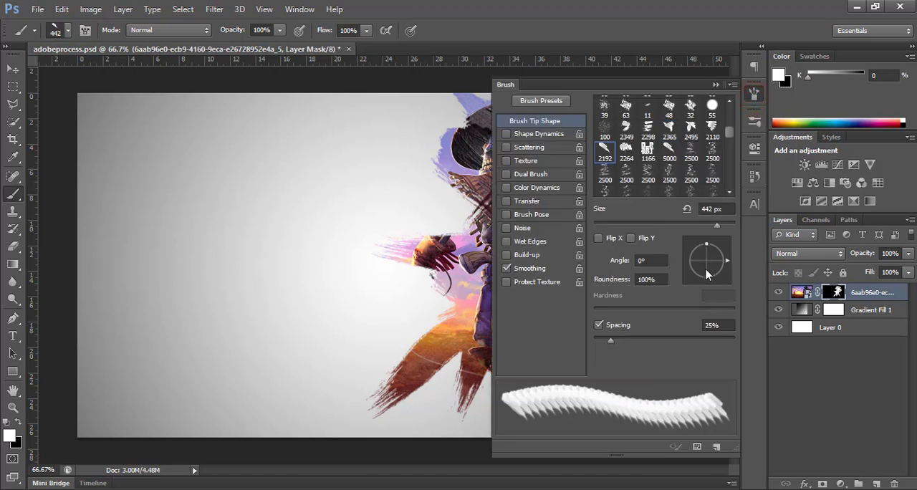
{"action": "mouse_move", "coordinate": [705, 273]}
{"action": "left_mouse_down"}
{"action": "mouse_move", "coordinate": [714, 263]}
{"action": "mouse_move", "coordinate": [686, 261]}
{"action": "left_mouse_up"}
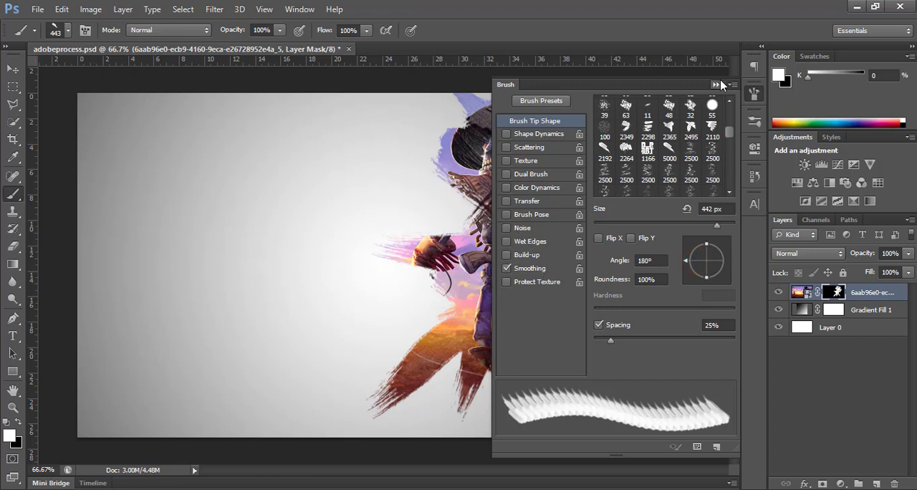
{"action": "left_click", "coordinate": [718, 85]}
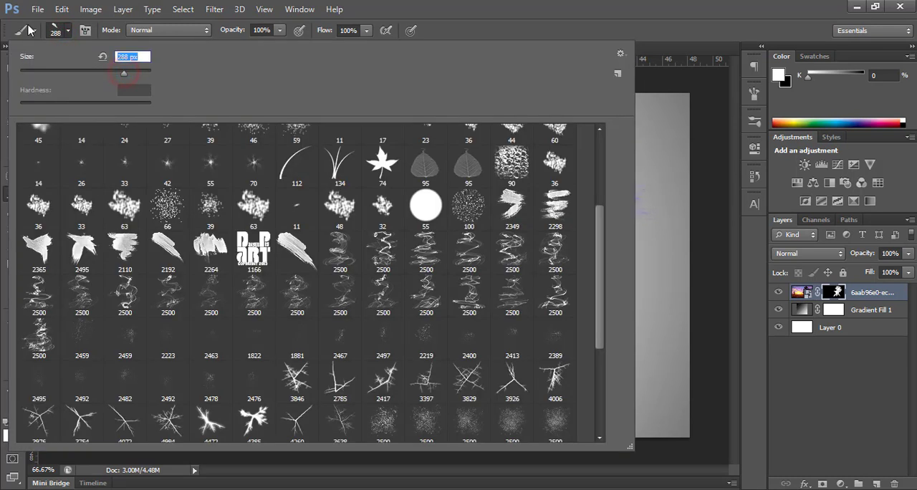
{"action": "left_click", "coordinate": [71, 32]}
{"action": "left_click", "coordinate": [439, 188]}
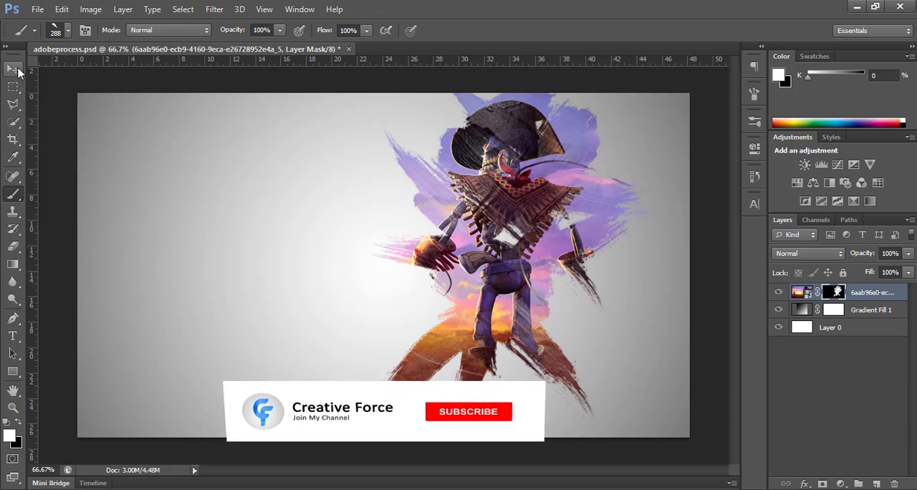
Step: Move the masked cowboy layer left so the figure stands in the middle of the canvas
{"action": "left_click", "coordinate": [14, 69]}
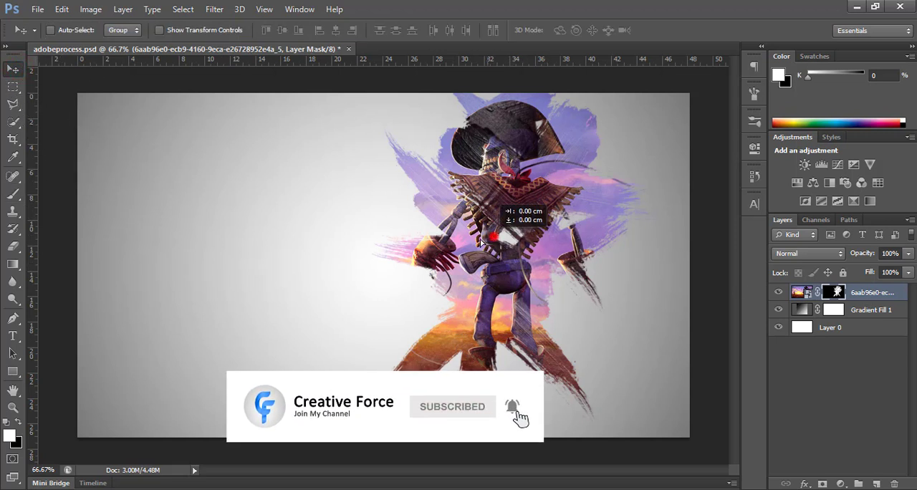
{"action": "left_click_drag", "start_coordinate": [481, 242], "coordinate": [372, 251]}
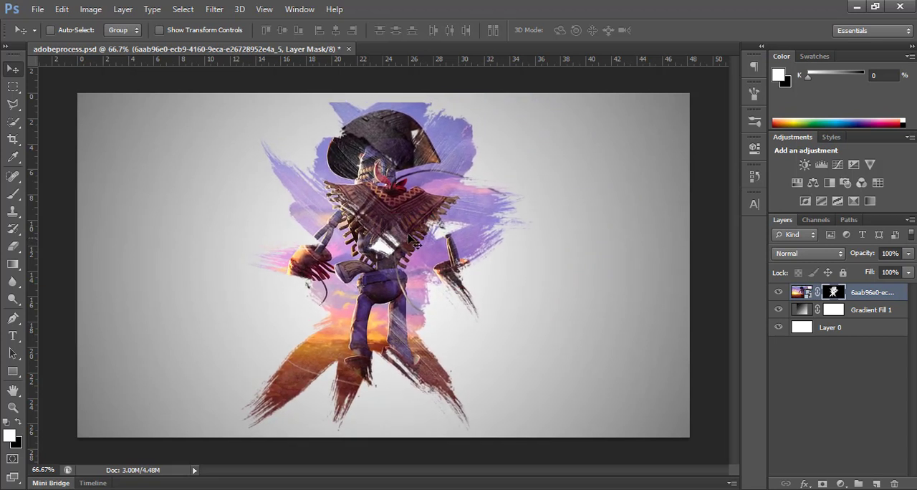
Step: Place a horizontal and a vertical guide crossing near the canvas centre and check the cowboy layer's placement against them with Free Transform
{"action": "left_click_drag", "start_coordinate": [368, 63], "coordinate": [362, 265]}
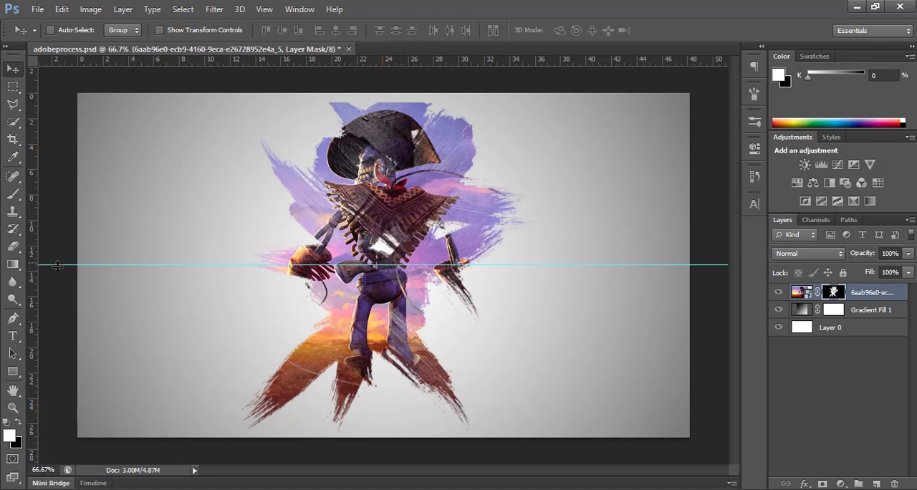
{"action": "left_click_drag", "start_coordinate": [33, 271], "coordinate": [390, 277]}
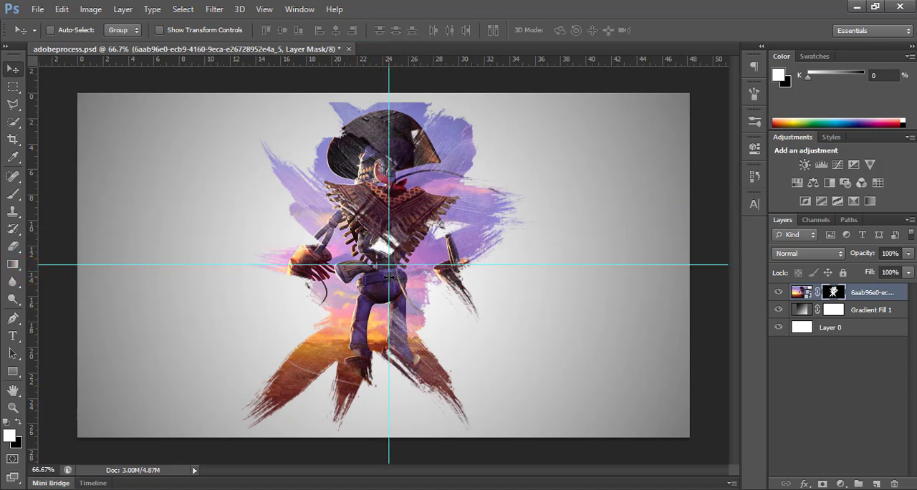
{"action": "key", "text": "ctrl+t"}
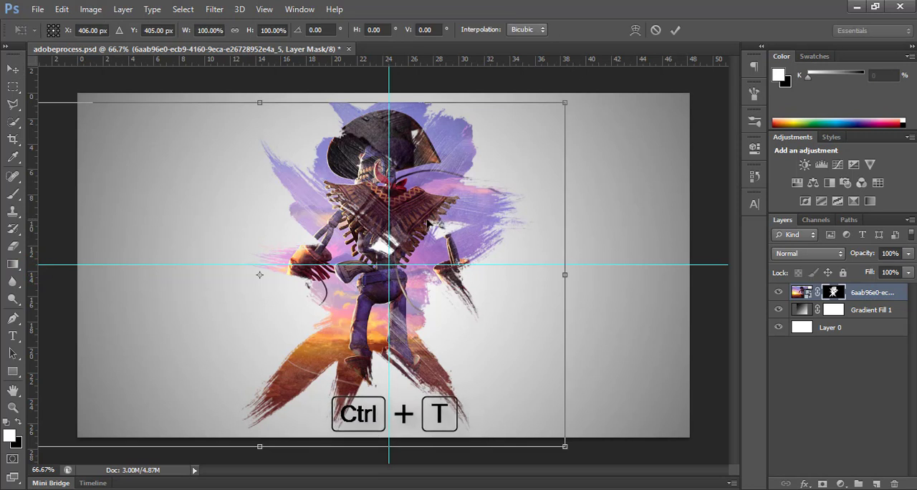
{"action": "left_click", "coordinate": [674, 31]}
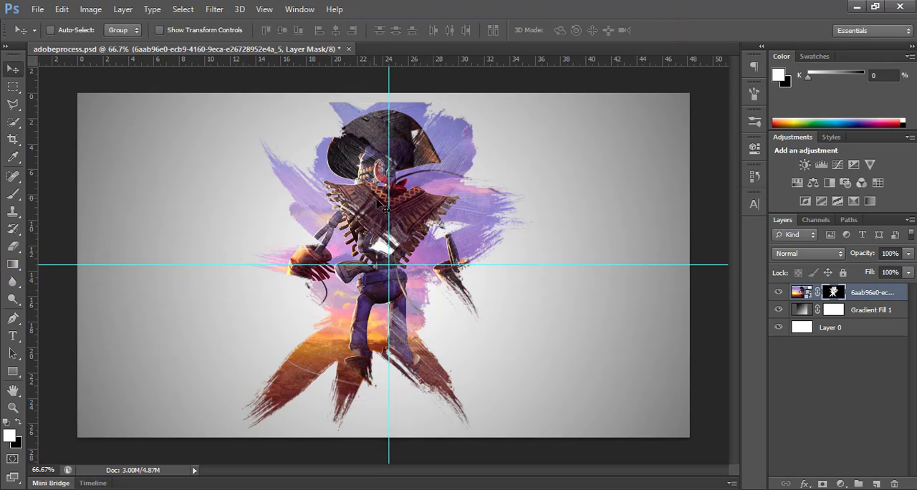
Step: Remove the vertical and horizontal guides from the canvas
{"action": "left_click_drag", "start_coordinate": [389, 210], "coordinate": [13, 267]}
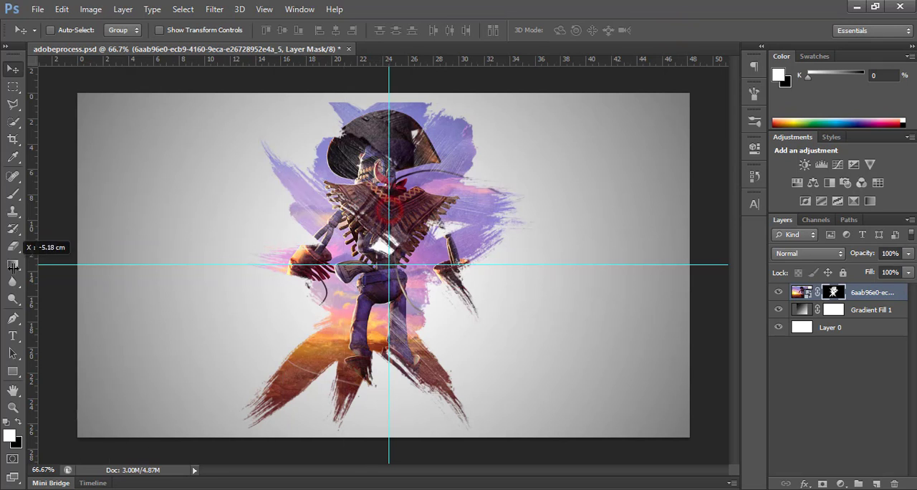
{"action": "left_click_drag", "start_coordinate": [200, 265], "coordinate": [229, 53]}
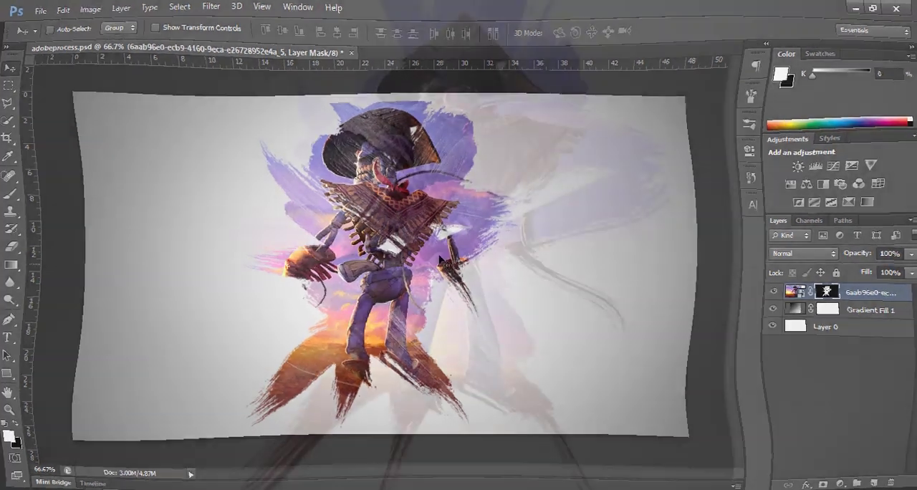